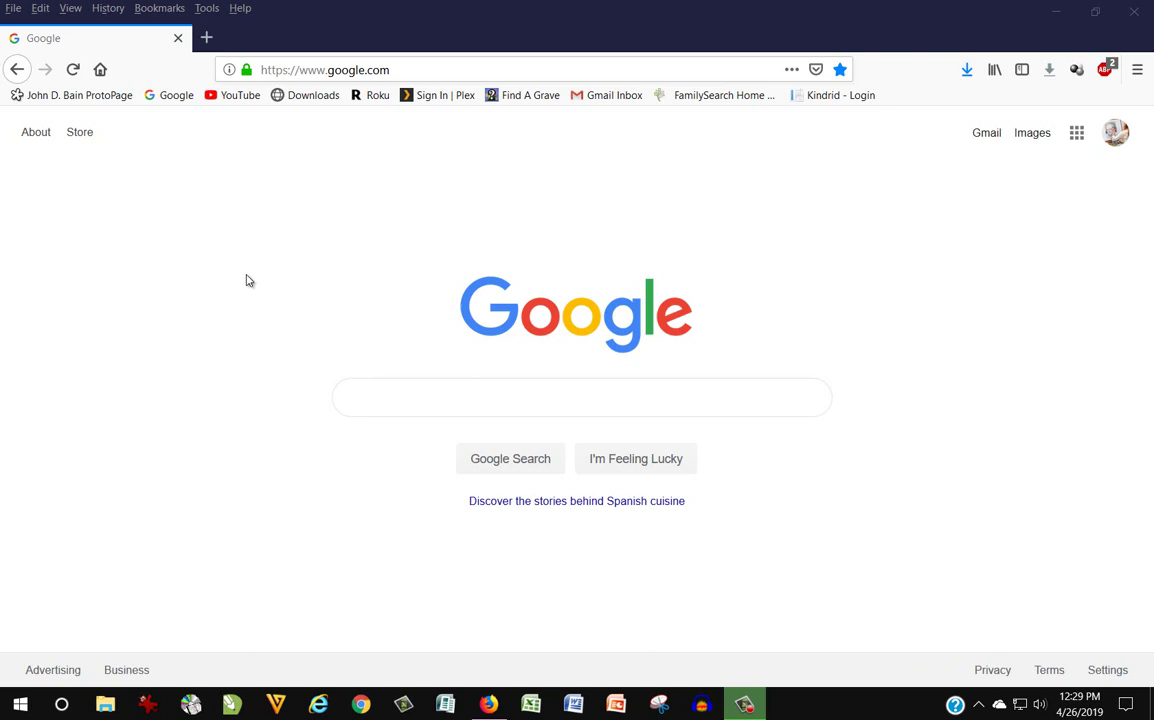
# - Google 'belarc advisor' and open the Products: Belarc Advisor page on belarc.com
pyautogui.click(427, 392)
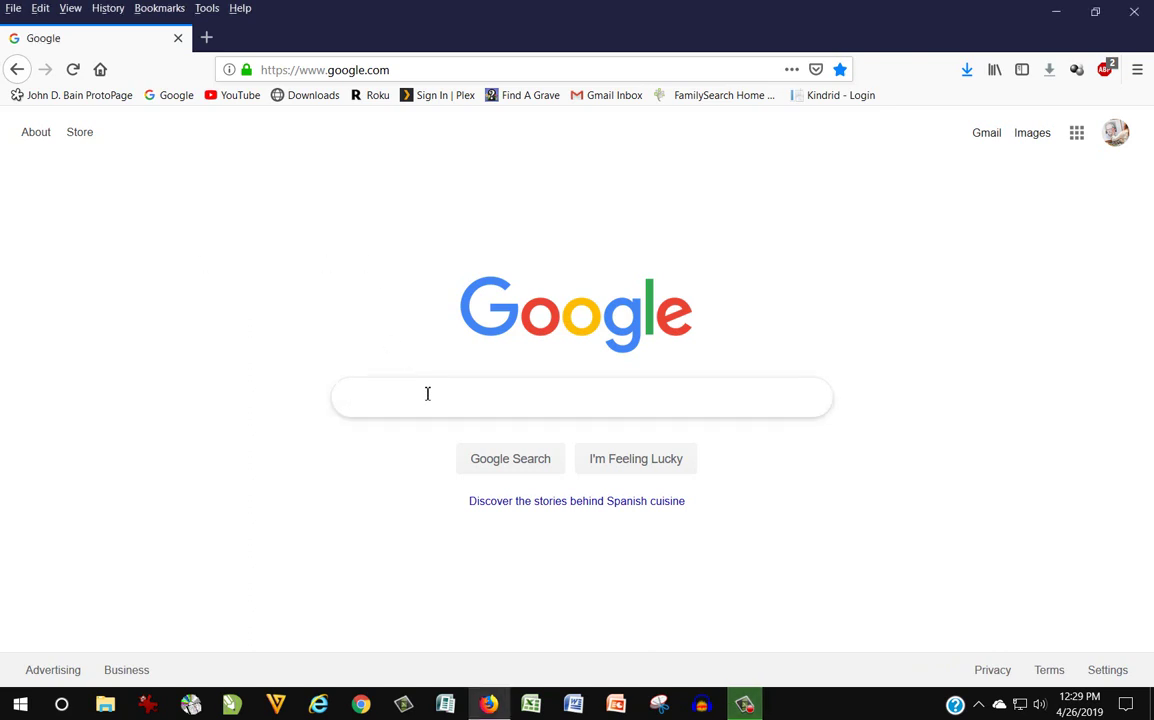
pyautogui.write('belarc')
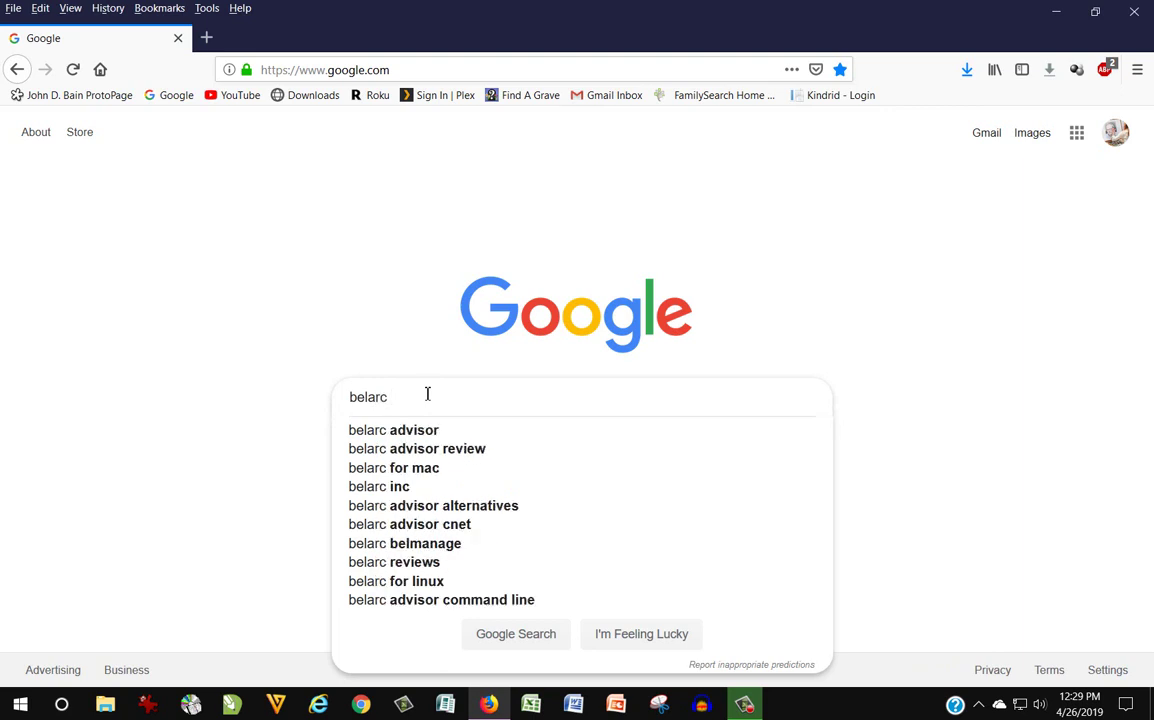
pyautogui.press('Down')
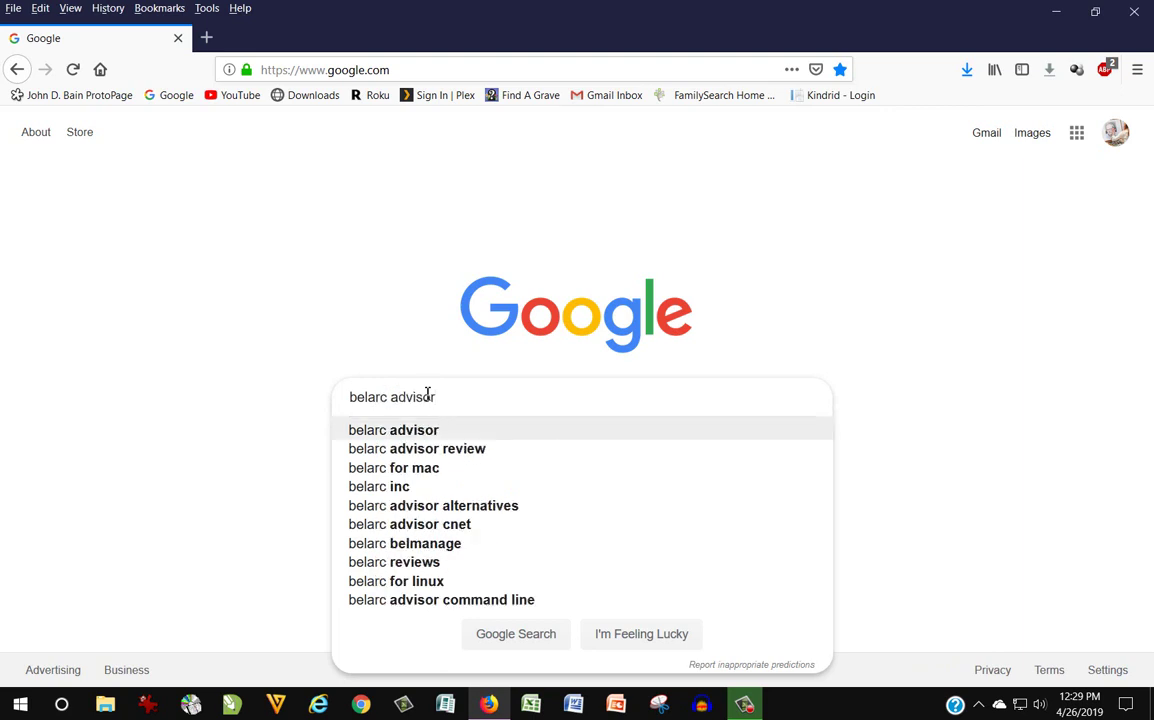
pyautogui.press('Return')
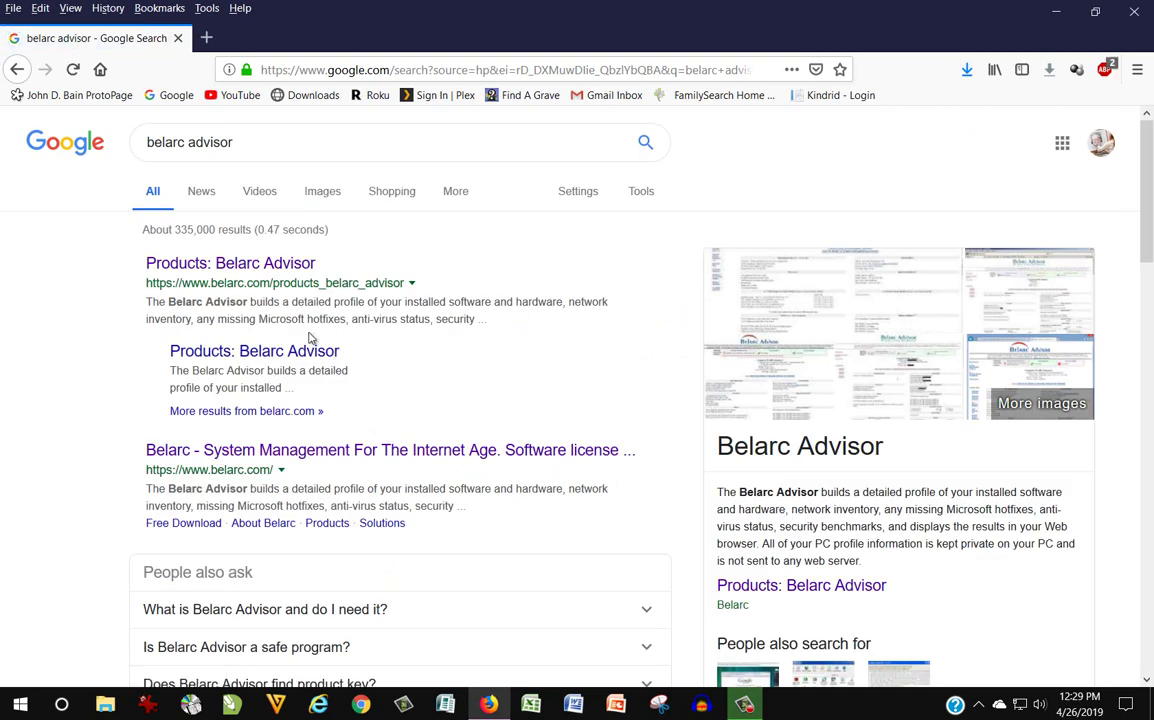
pyautogui.click(237, 272)
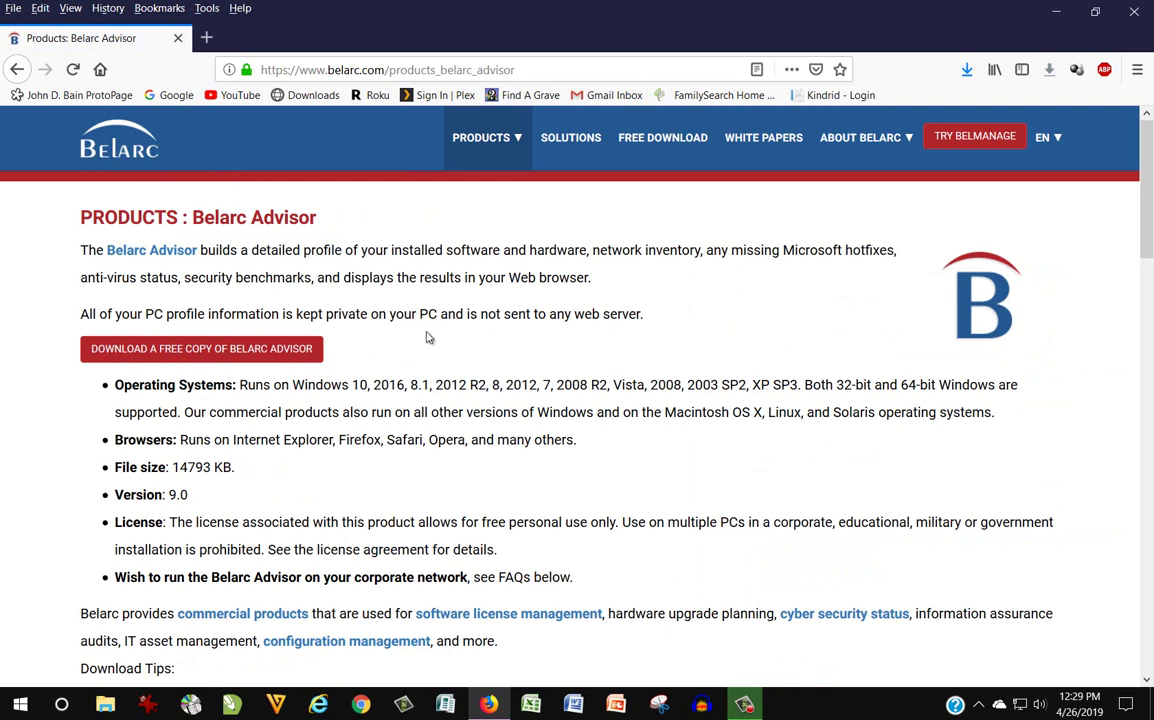
# - Download a free copy of Belarc Advisor, saving advisorinstaller.exe to the Desktop
pyautogui.click(263, 348)
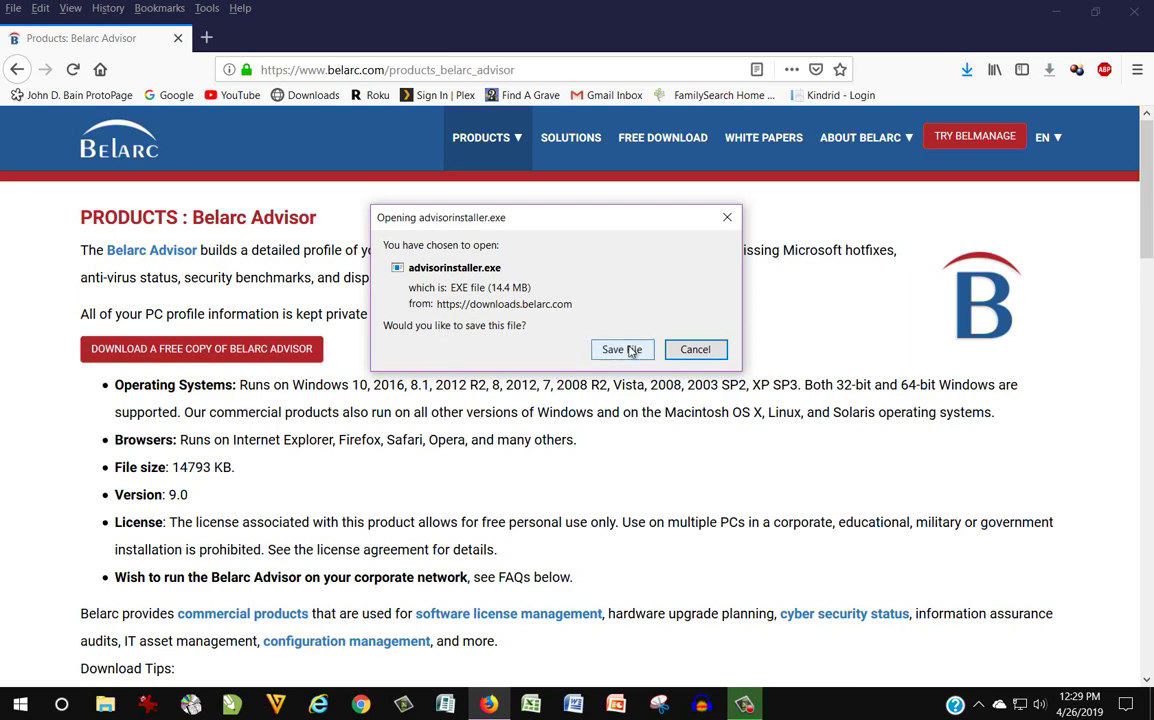
pyautogui.click(631, 349)
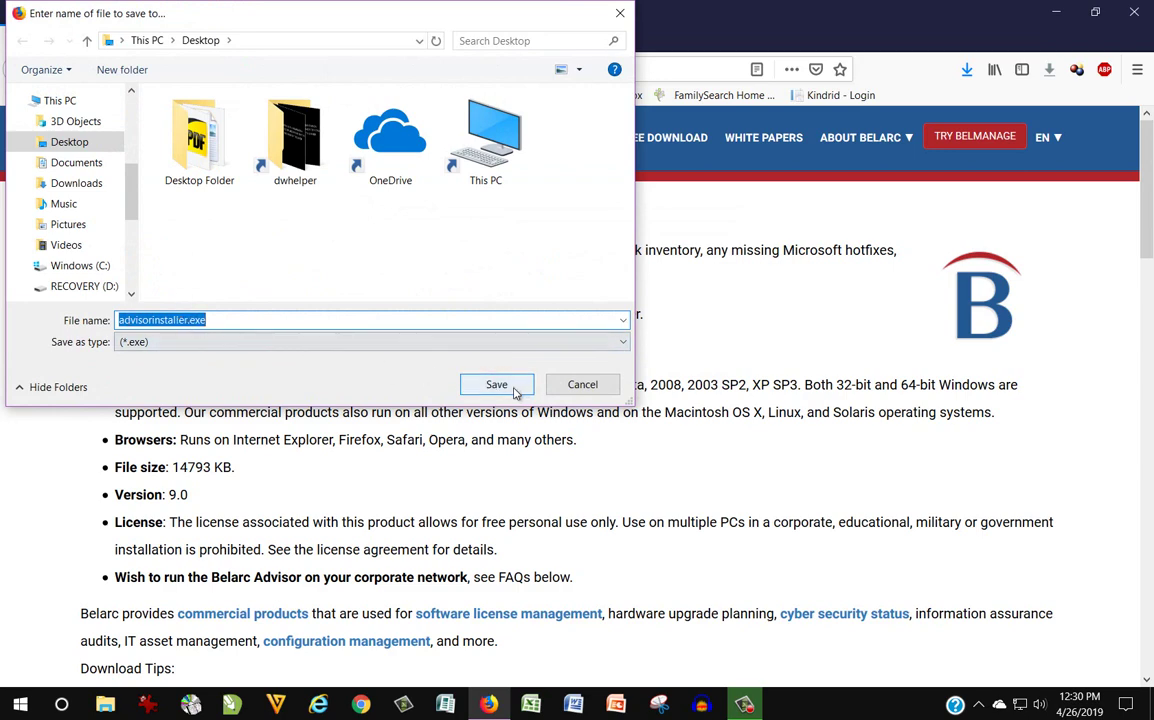
pyautogui.click(515, 389)
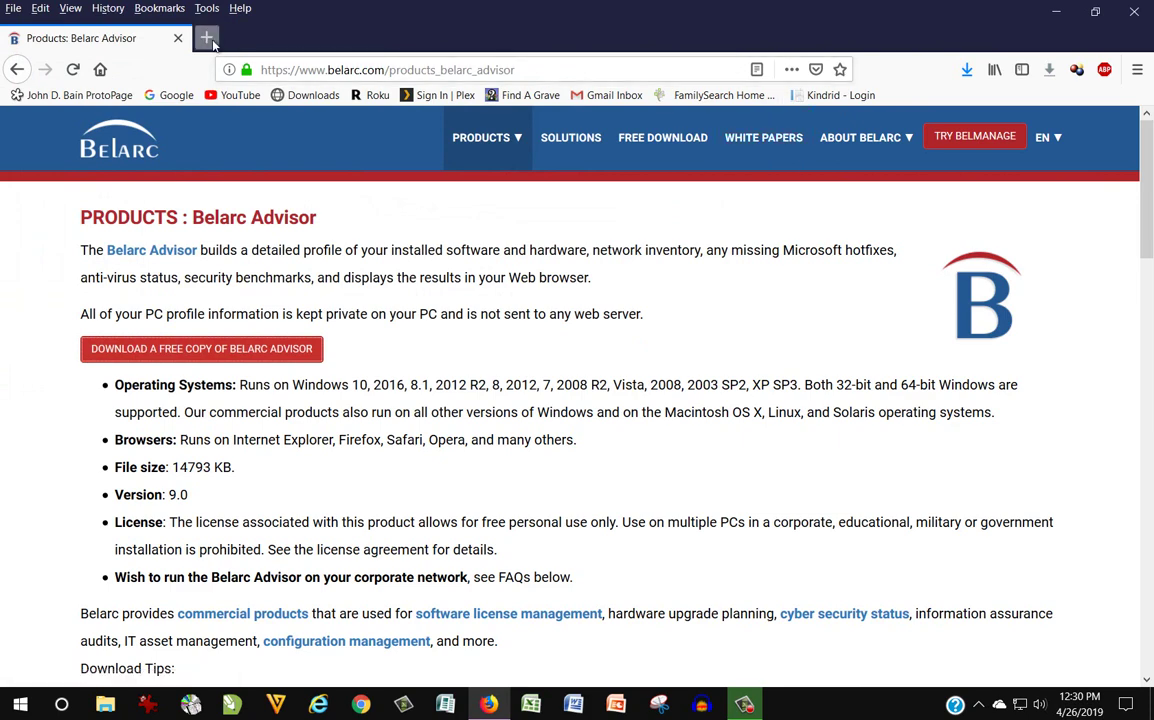
# - Clear the Firefox downloads list in a new tab, then minimise Firefox
pyautogui.click(212, 42)
pyautogui.click(313, 96)
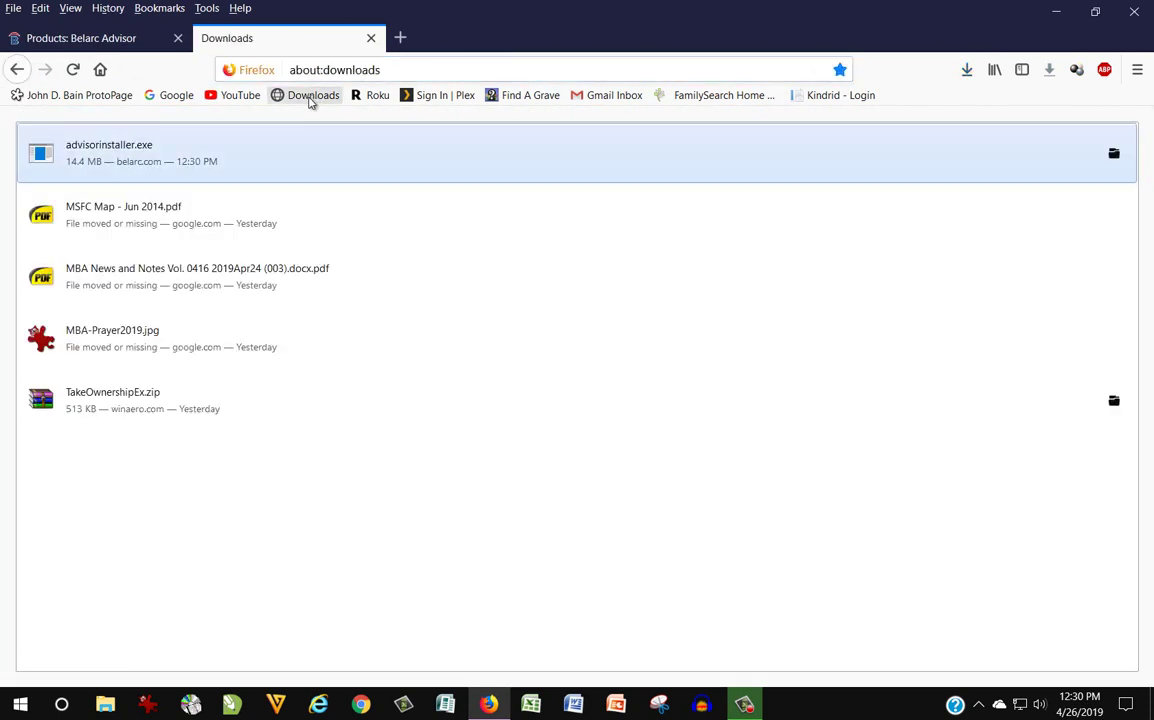
pyautogui.rightClick(129, 212)
pyautogui.click(186, 292)
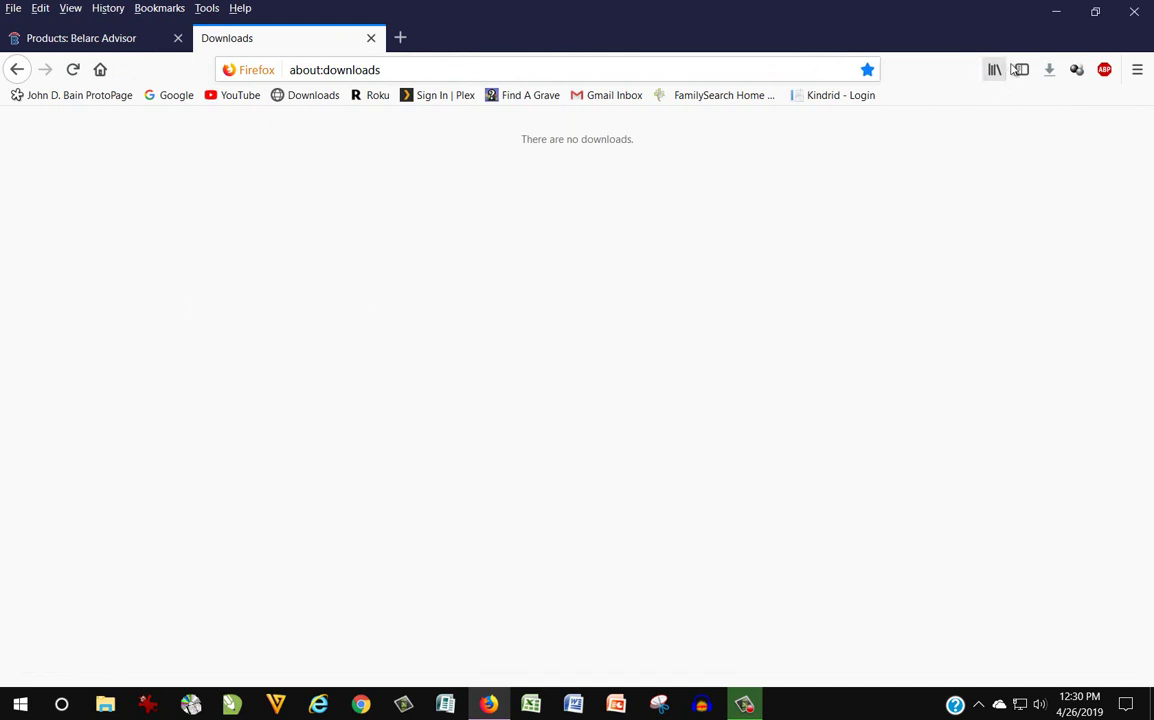
pyautogui.click(1061, 10)
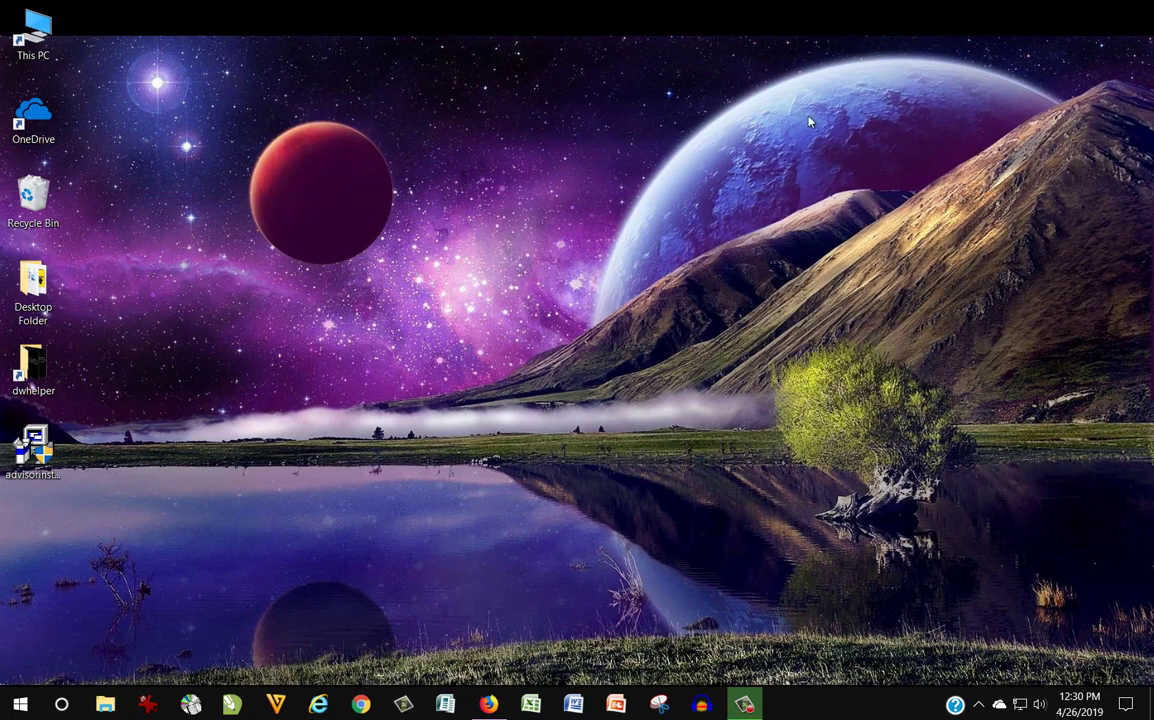
# - Run advisorinstaller.exe from the desktop, agree to the licence and install Belarc Advisor
pyautogui.click(33, 447)
pyautogui.press('Return')
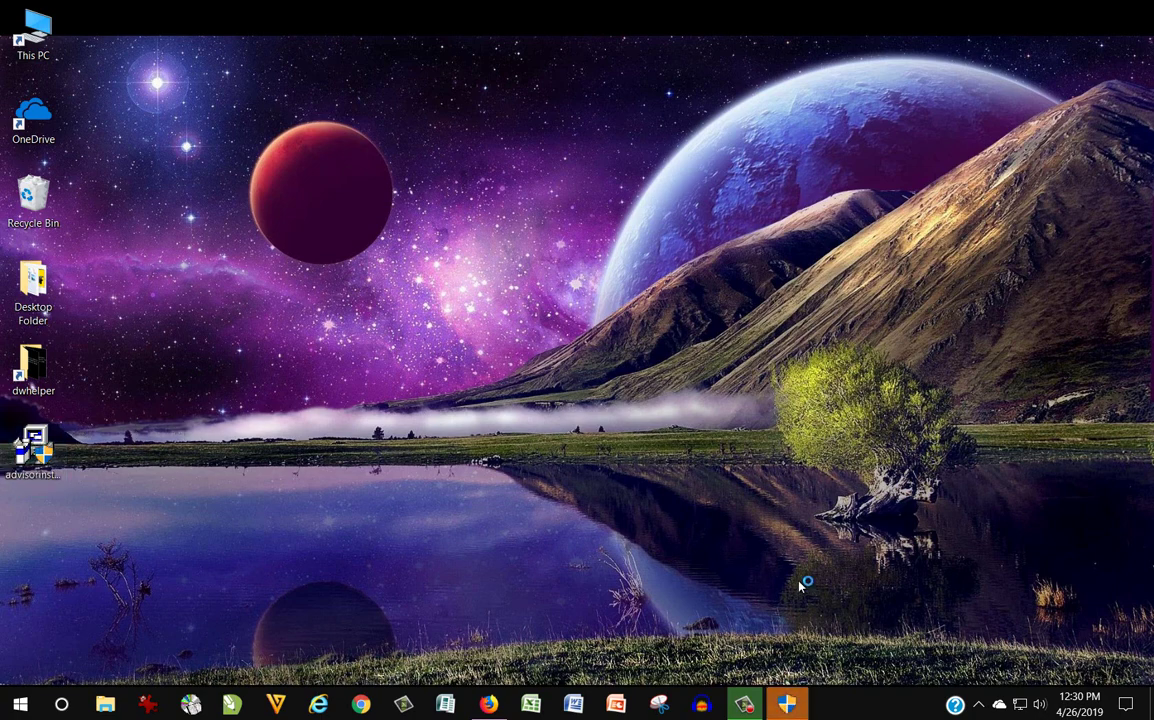
pyautogui.click(790, 705)
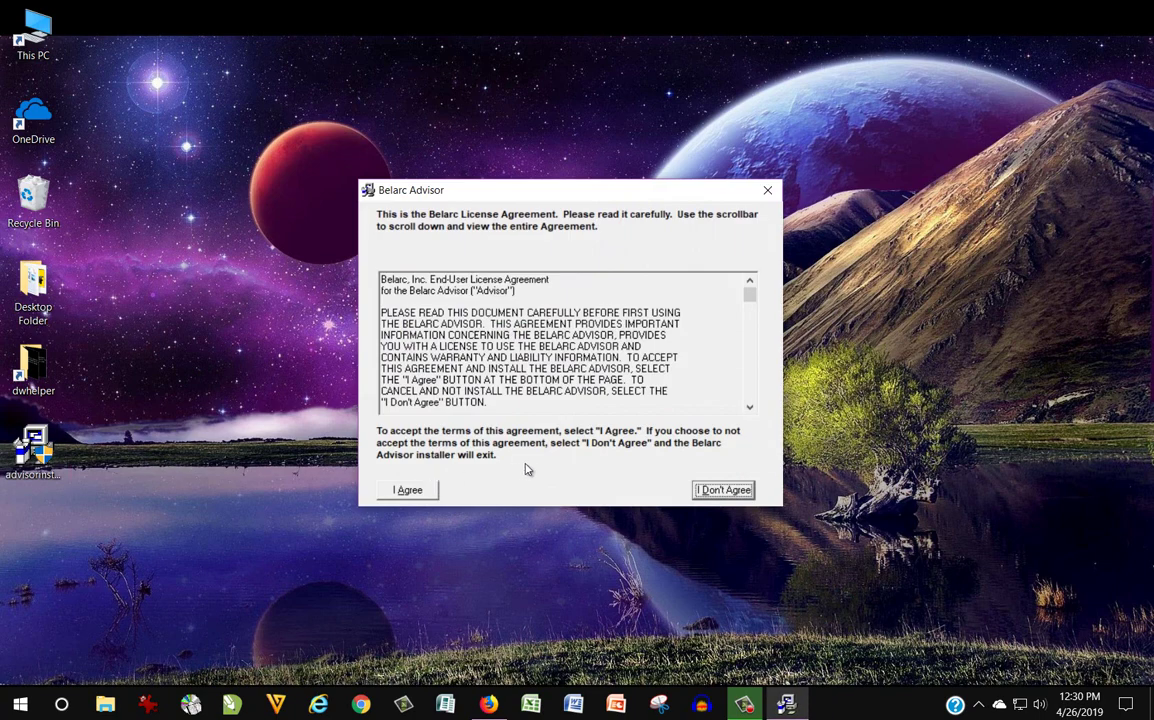
pyautogui.click(409, 490)
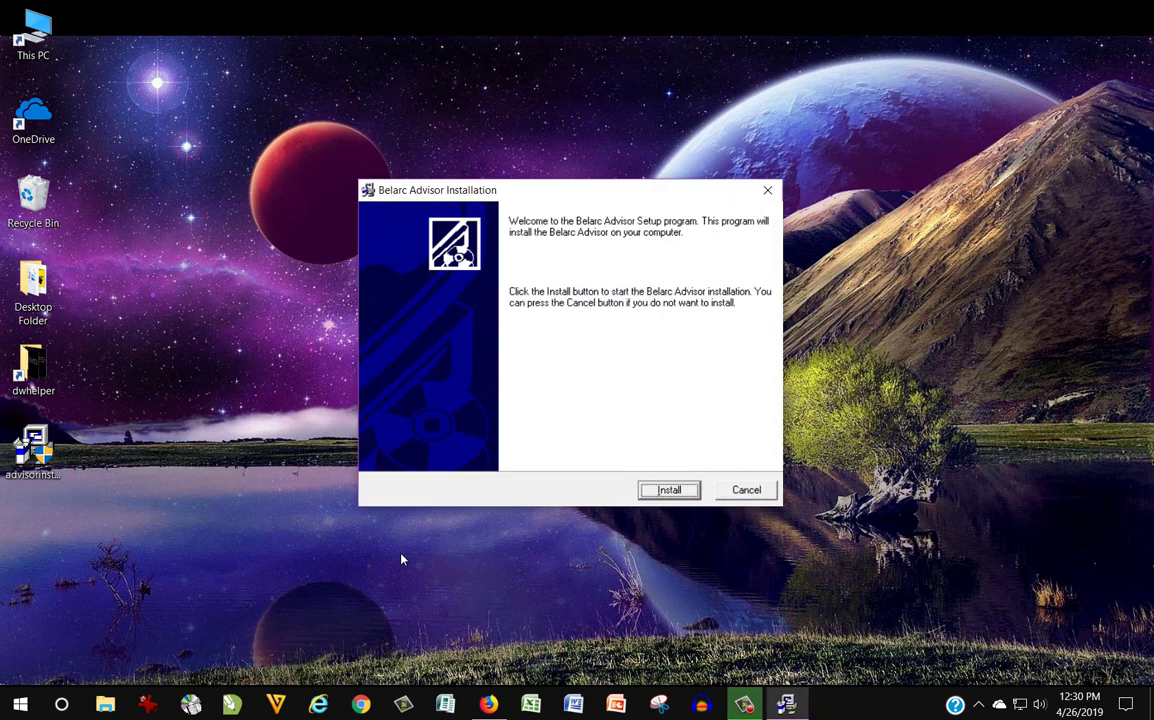
pyautogui.click(667, 489)
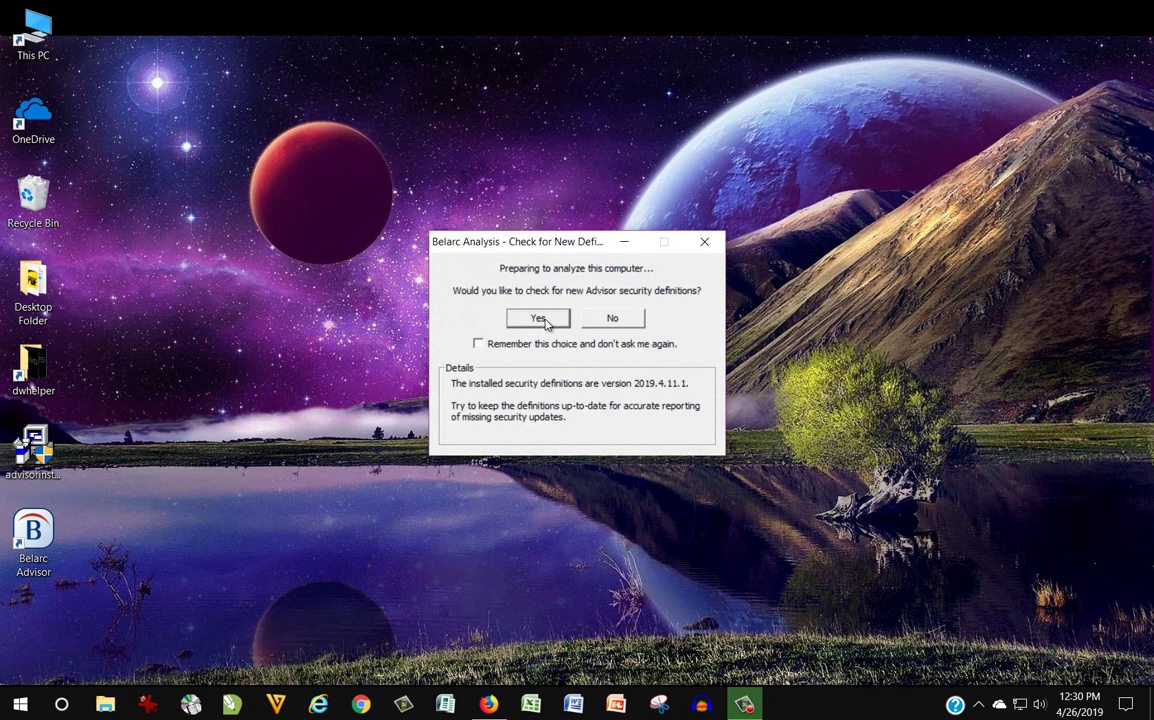
# - Check for new security definitions with the choice remembered, and skip the local network check
pyautogui.click(480, 344)
pyautogui.click(546, 319)
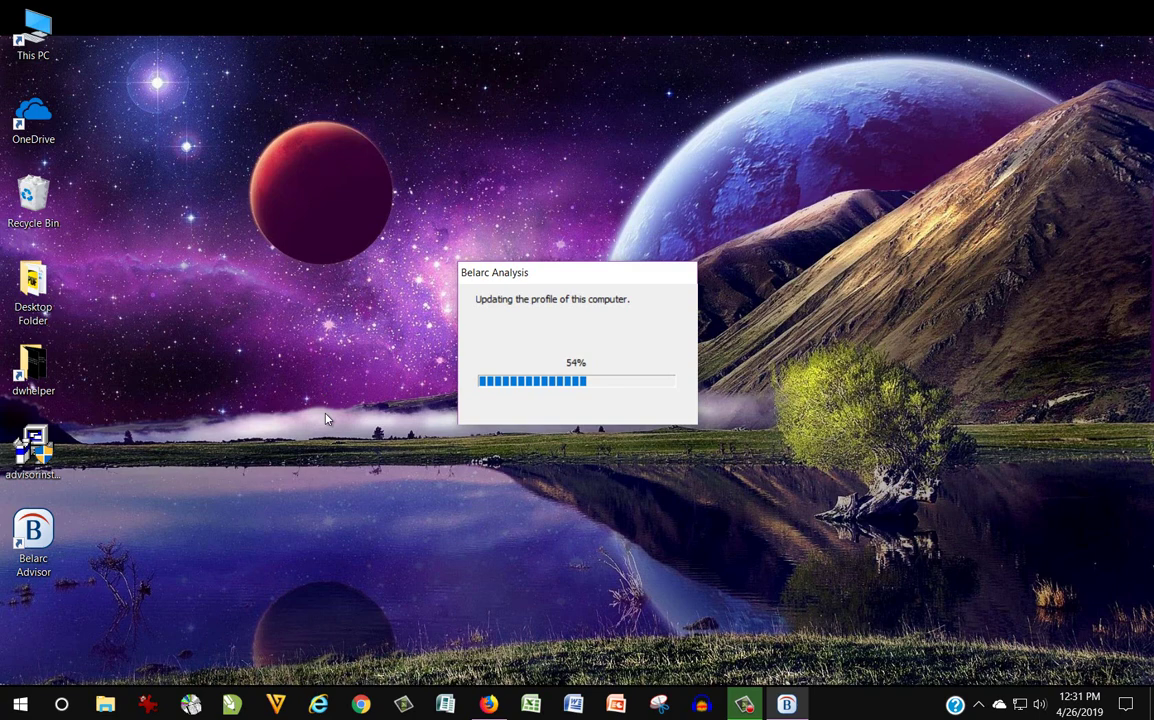
pyautogui.moveTo(591, 277); pyautogui.dragTo(587, 254)
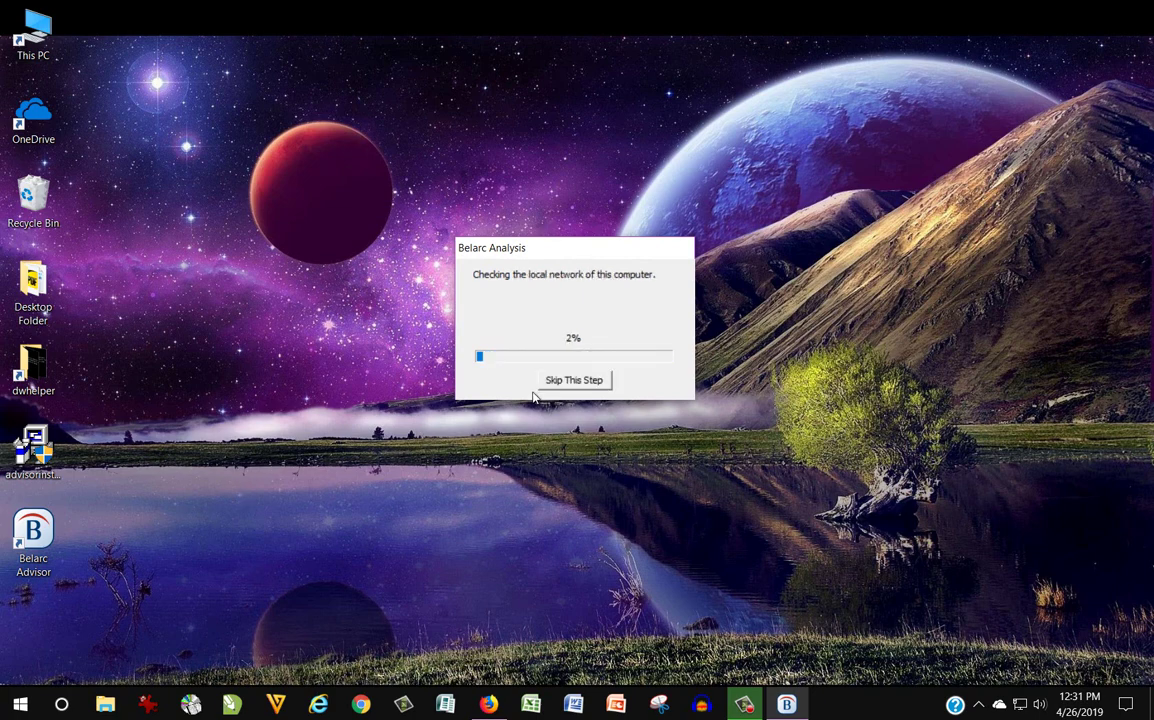
pyautogui.click(566, 381)
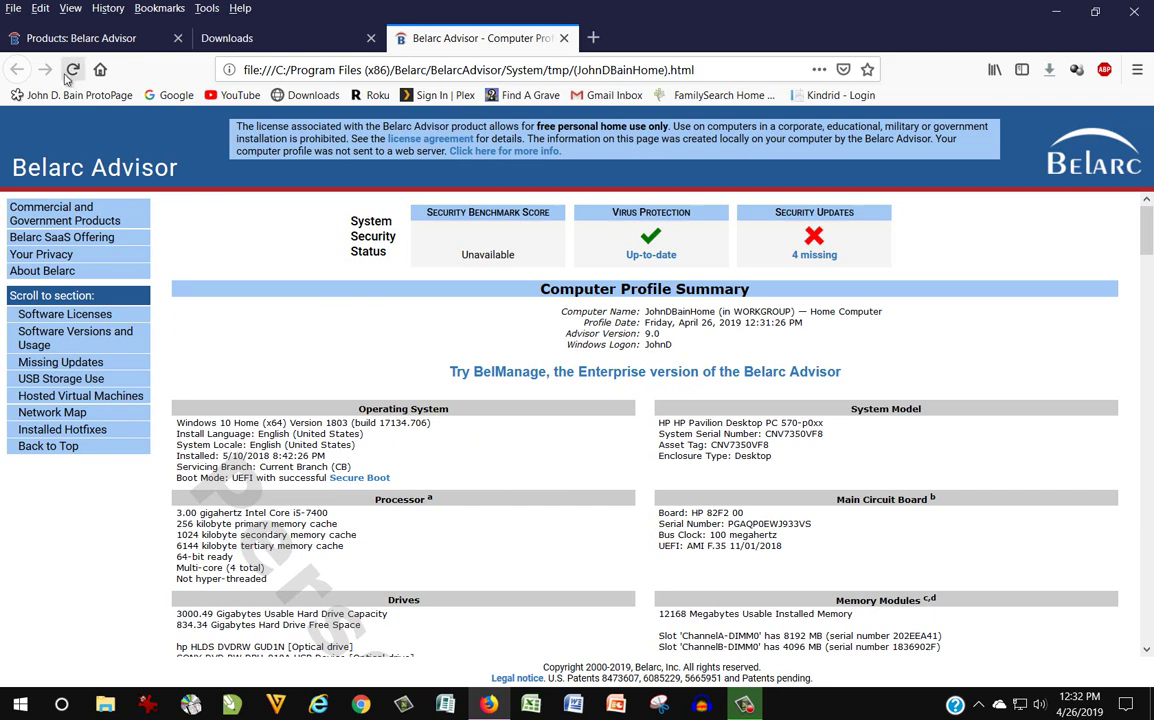
# - Scroll the report past Communications, USB Storage and Missing Security Updates to Software Licenses
pyautogui.click(18, 12)
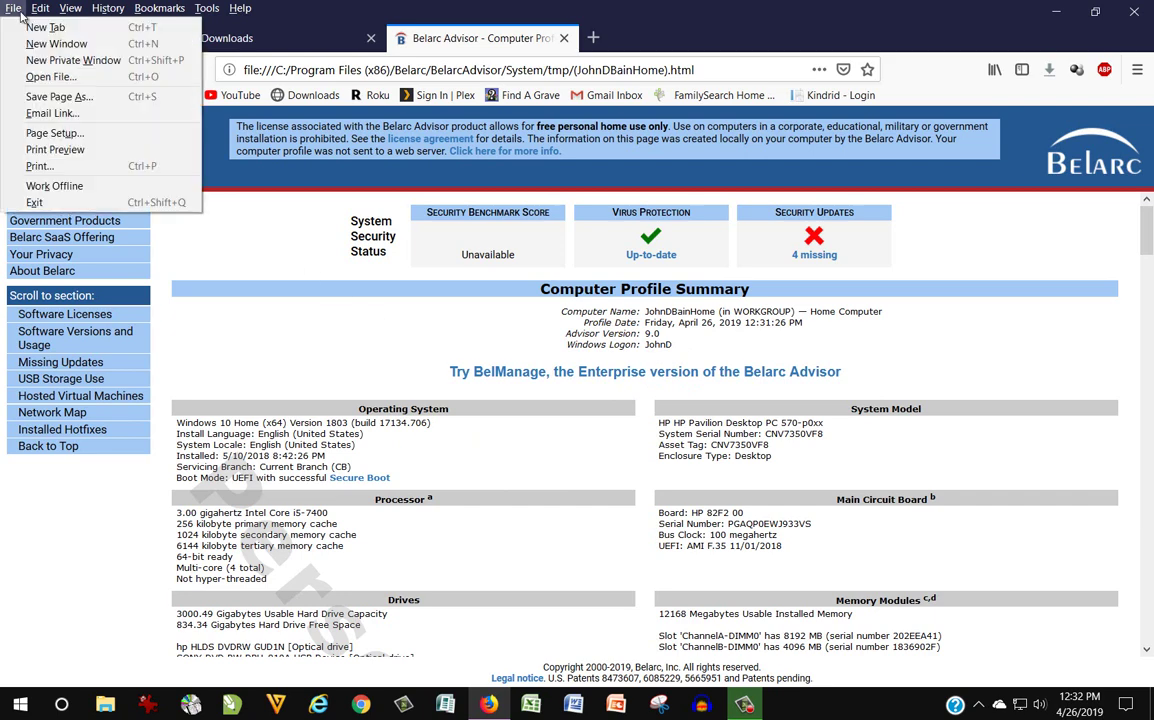
pyautogui.click(97, 540)
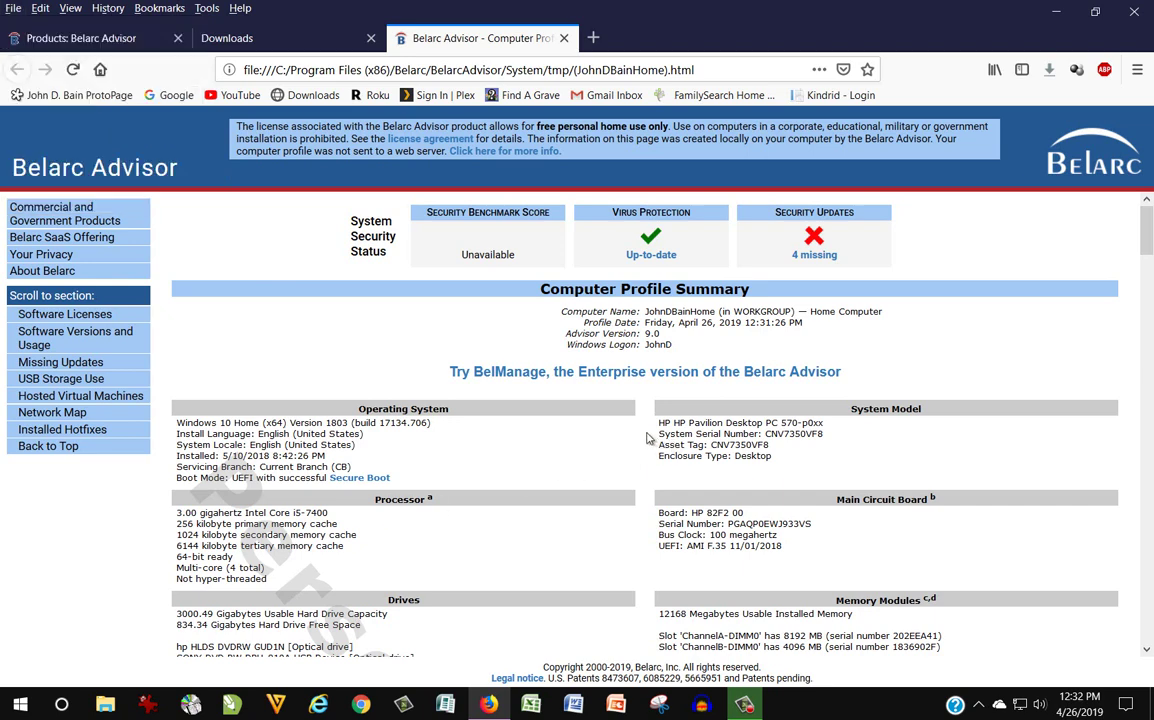
pyautogui.scroll(-1, 647, 437)
pyautogui.scroll(-1, 647, 437)
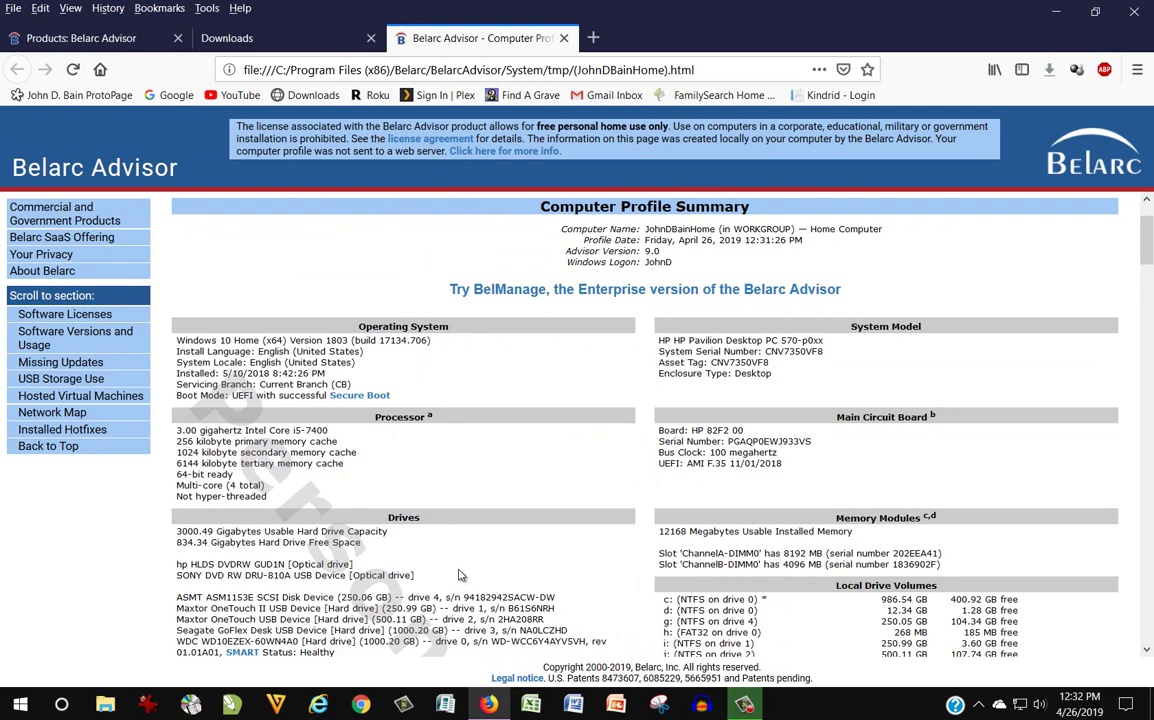
pyautogui.scroll(-1, 459, 575)
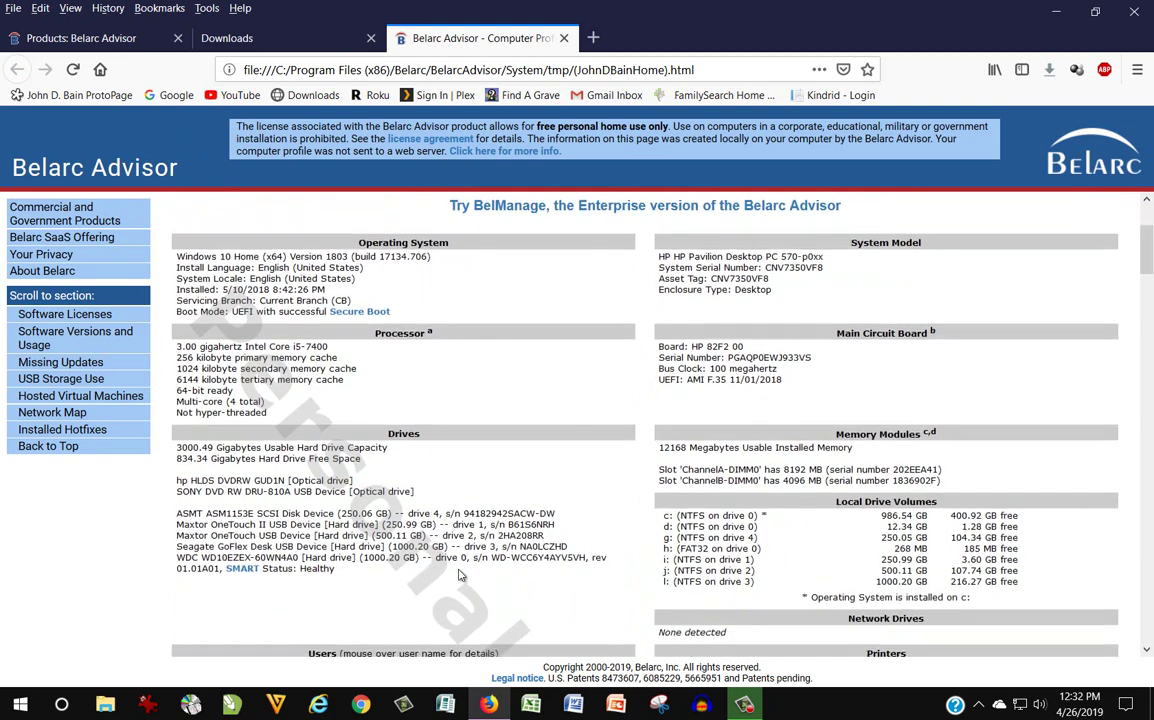
pyautogui.scroll(-4, 459, 575)
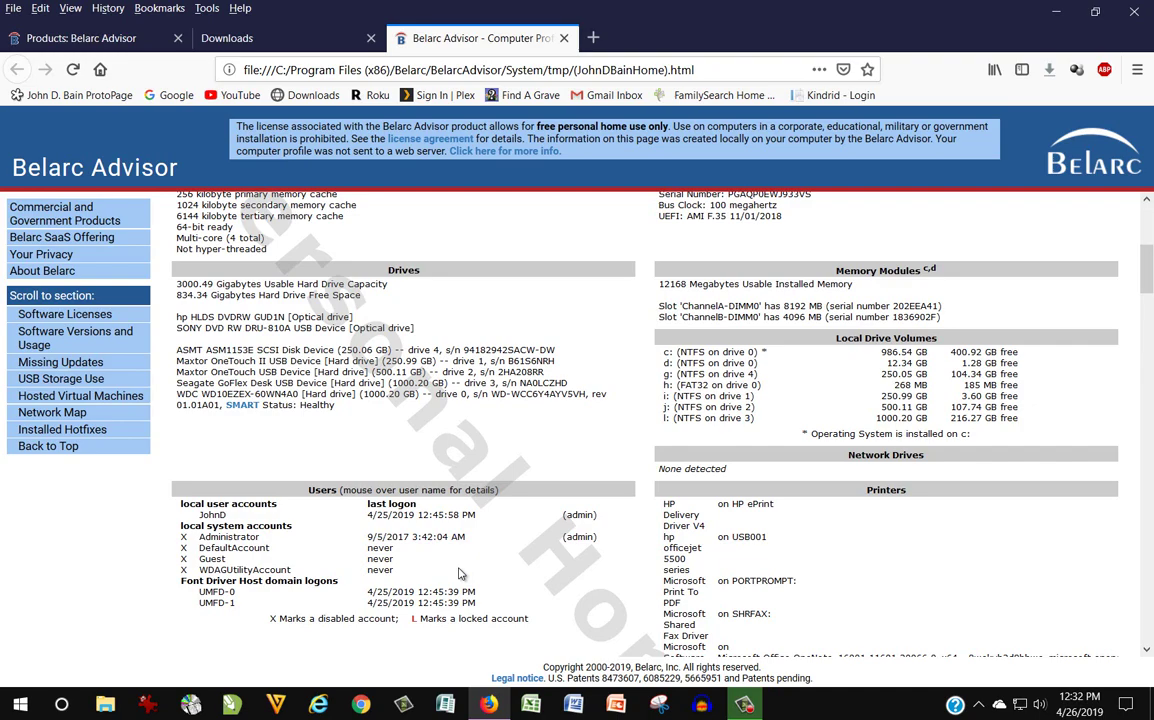
pyautogui.scroll(-4, 459, 573)
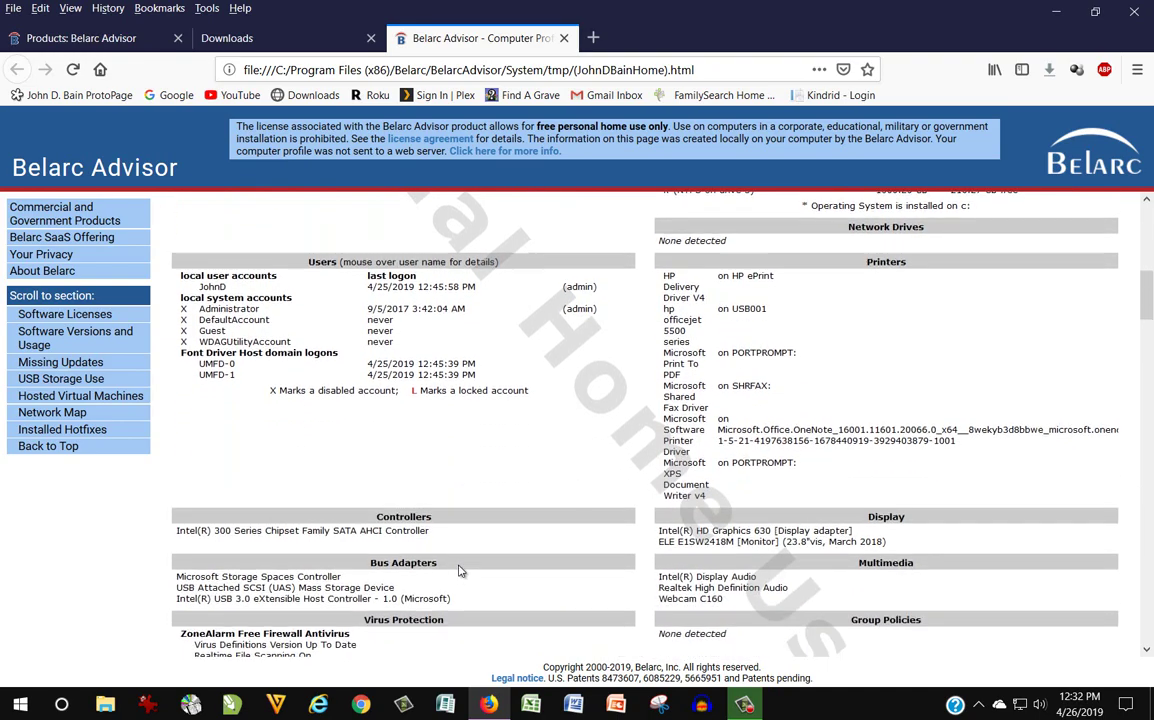
pyautogui.scroll(-2, 459, 570)
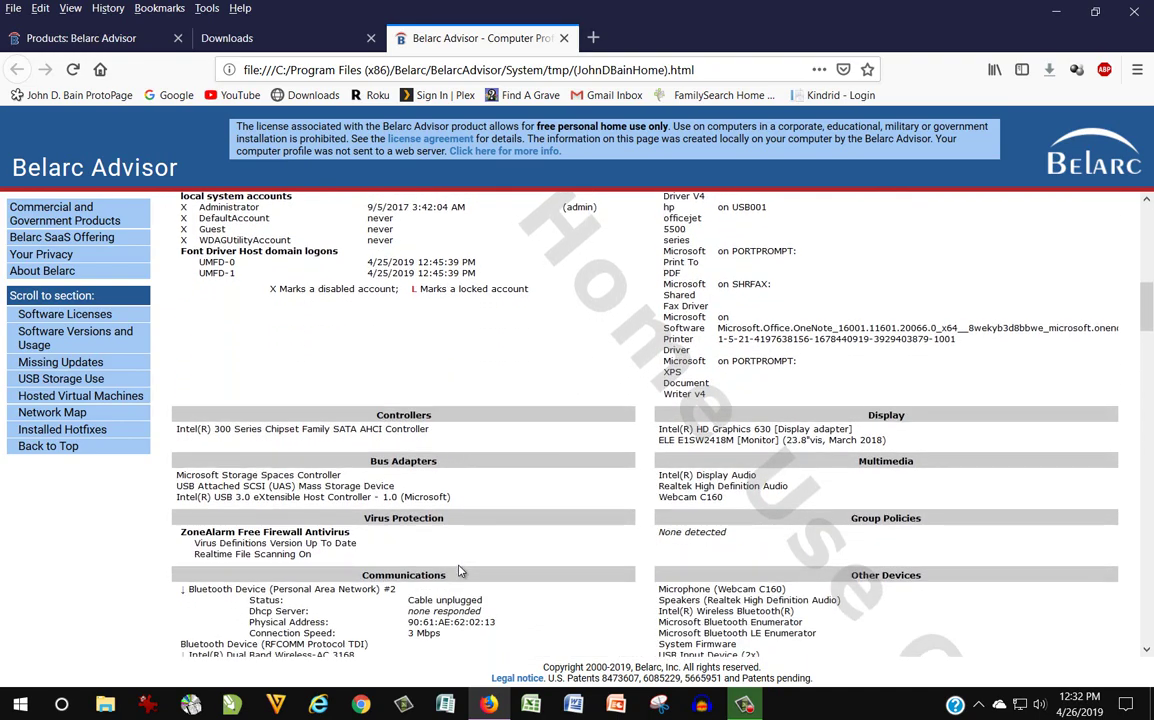
pyautogui.scroll(-2, 459, 570)
pyautogui.scroll(-1, 459, 570)
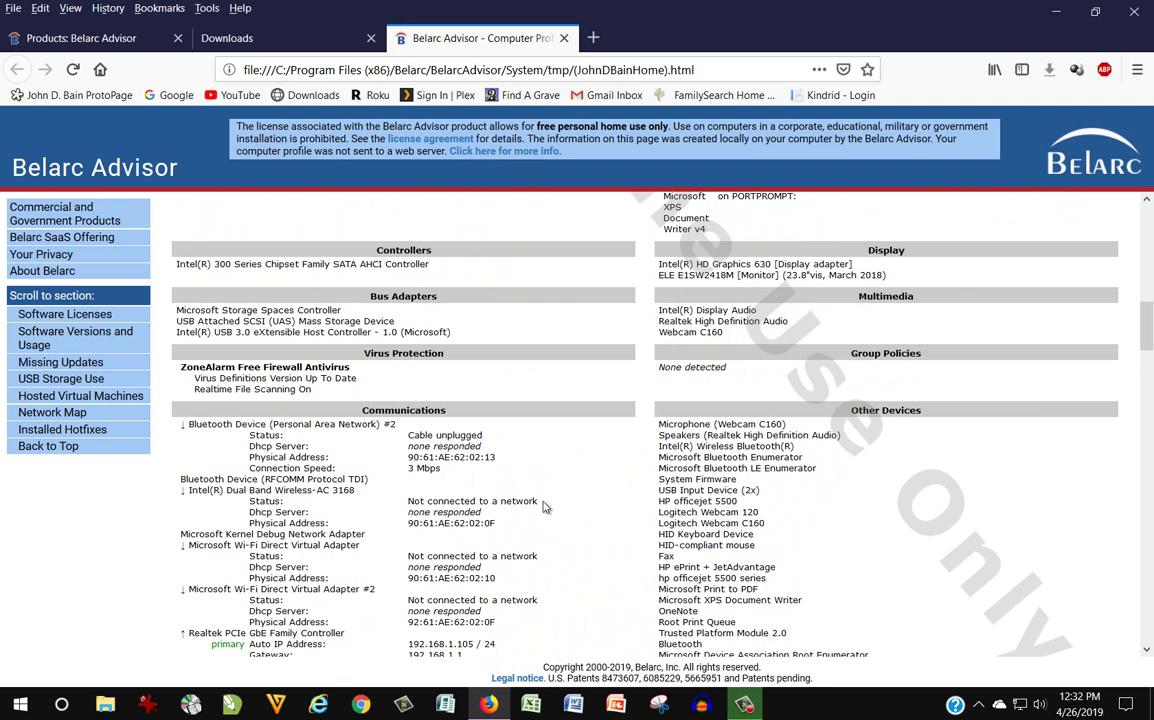
pyautogui.scroll(-1, 543, 507)
pyautogui.scroll(-4, 543, 507)
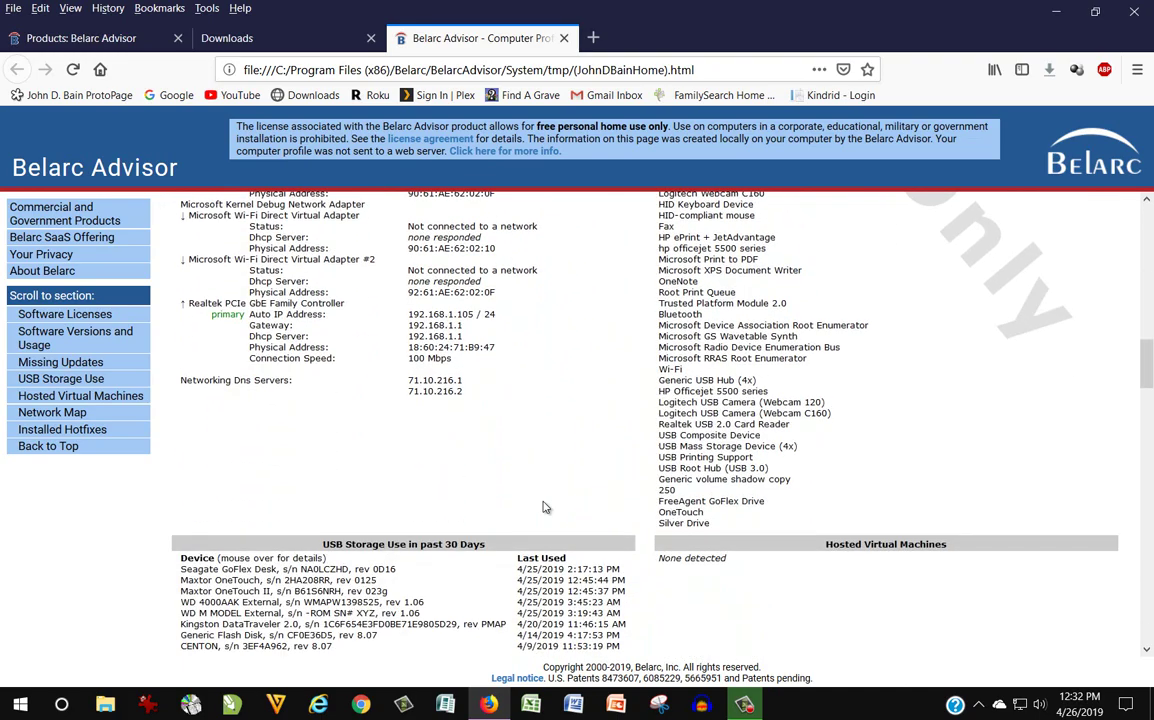
pyautogui.scroll(-2, 543, 507)
pyautogui.scroll(-2, 543, 507)
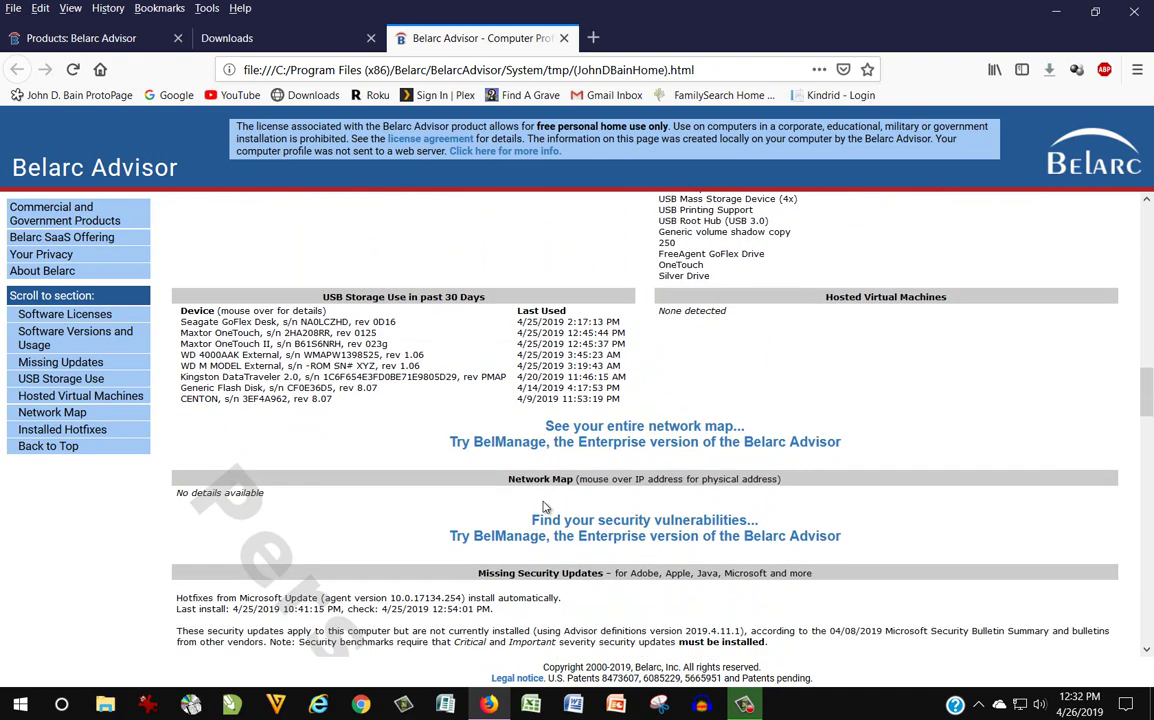
pyautogui.scroll(-2, 543, 507)
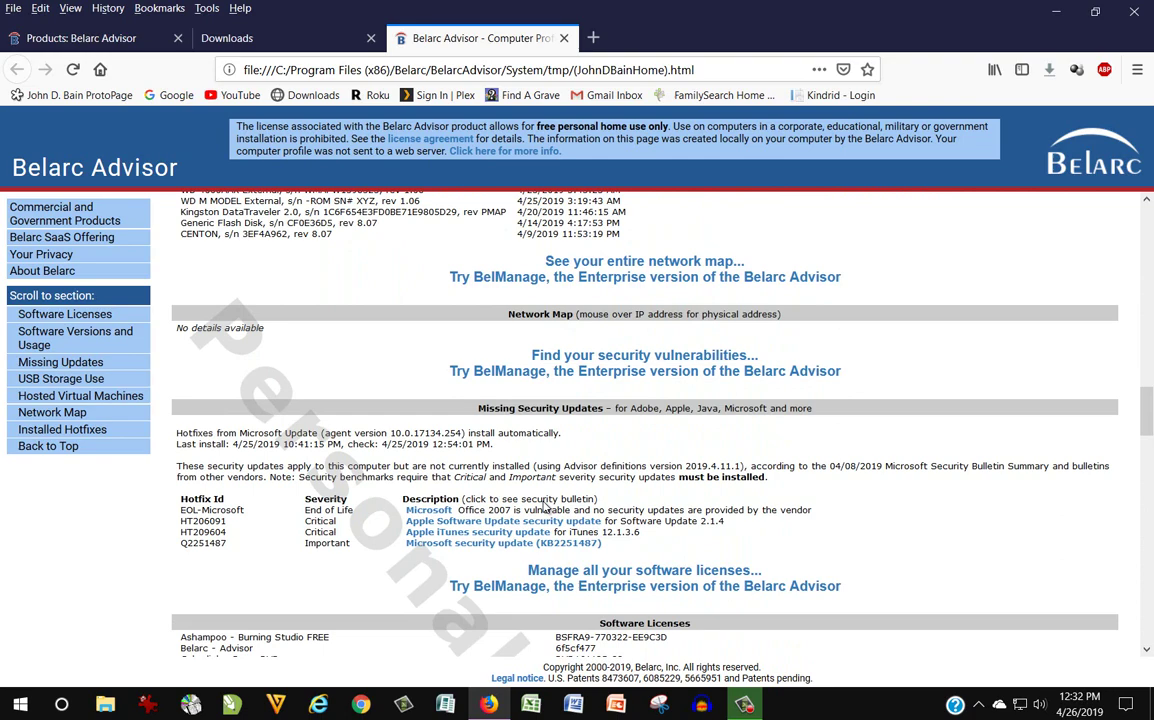
pyautogui.scroll(-2, 545, 507)
pyautogui.scroll(-2, 545, 507)
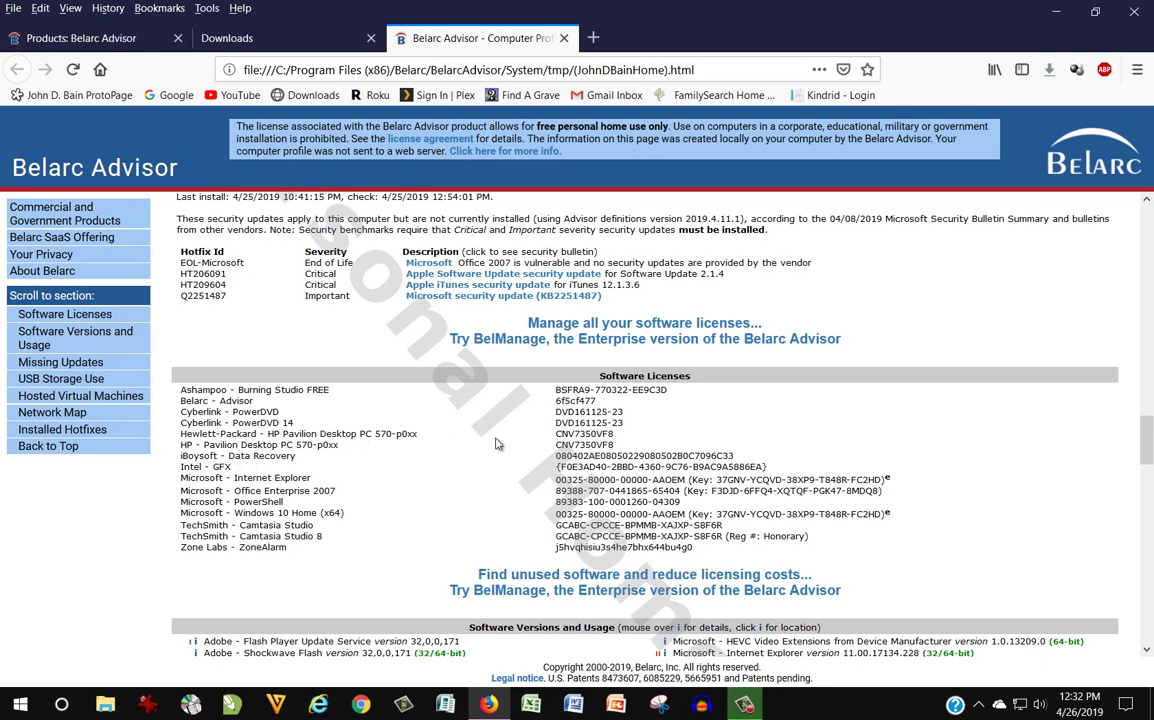
pyautogui.scroll(-2, 497, 443)
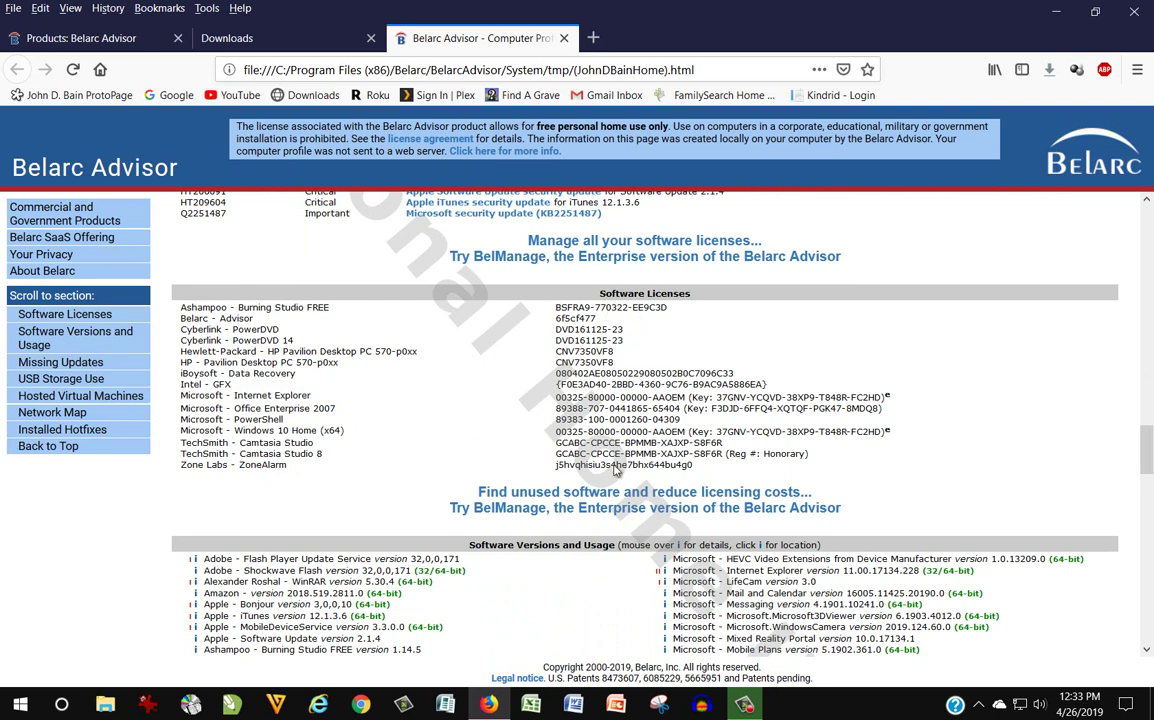
pyautogui.scroll(-1, 515, 429)
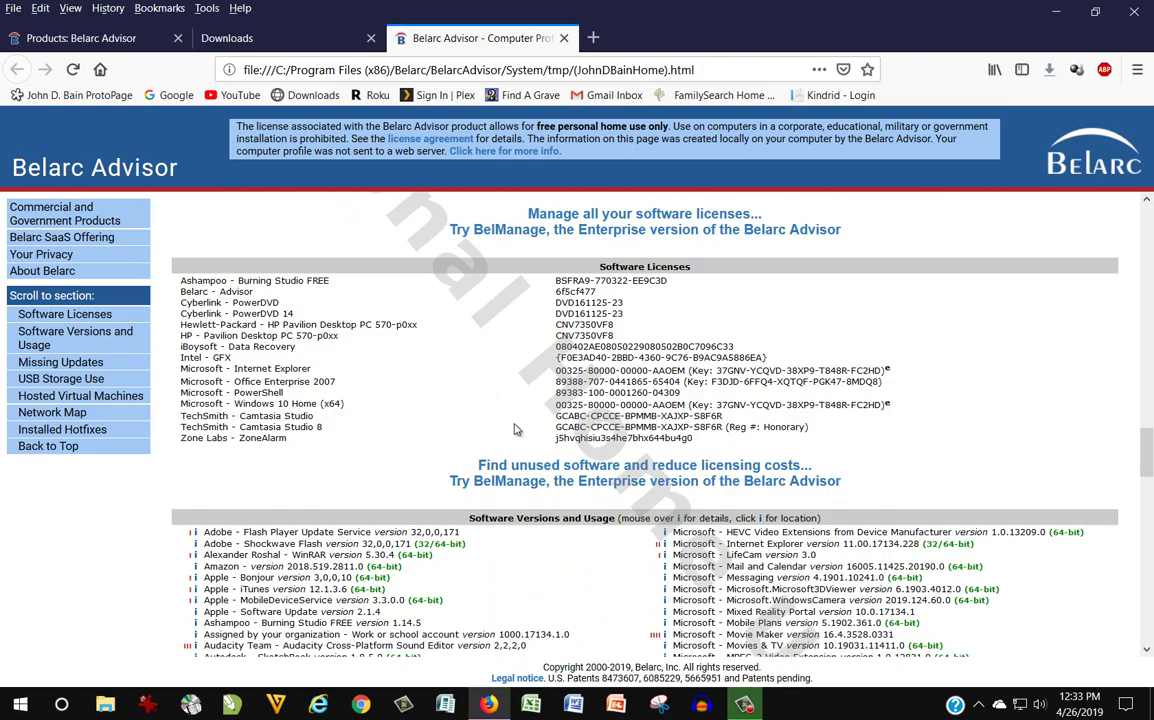
pyautogui.scroll(-2, 515, 429)
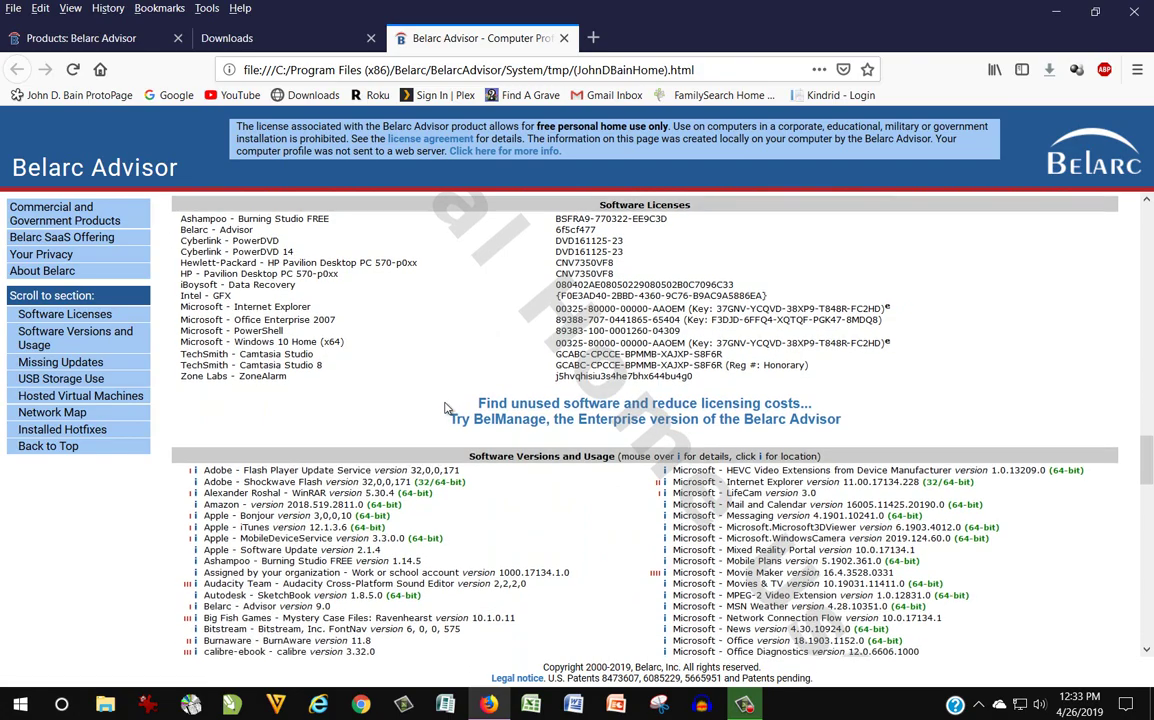
# - Scroll through Software Versions and Usage to the Installed Microsoft Hotfixes table and footnotes
pyautogui.scroll(-3, 445, 408)
pyautogui.scroll(-2, 445, 408)
pyautogui.scroll(-2, 445, 408)
pyautogui.scroll(-2, 445, 408)
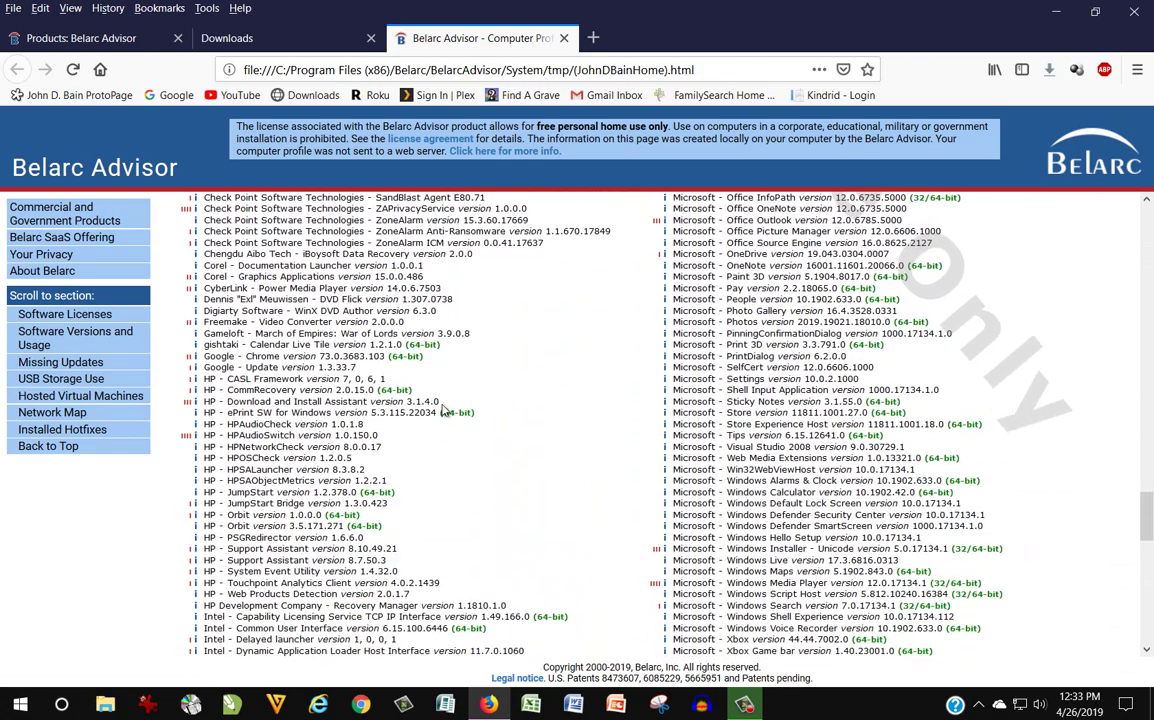
pyautogui.scroll(-2, 445, 408)
pyautogui.scroll(-3, 445, 408)
pyautogui.scroll(-3, 445, 408)
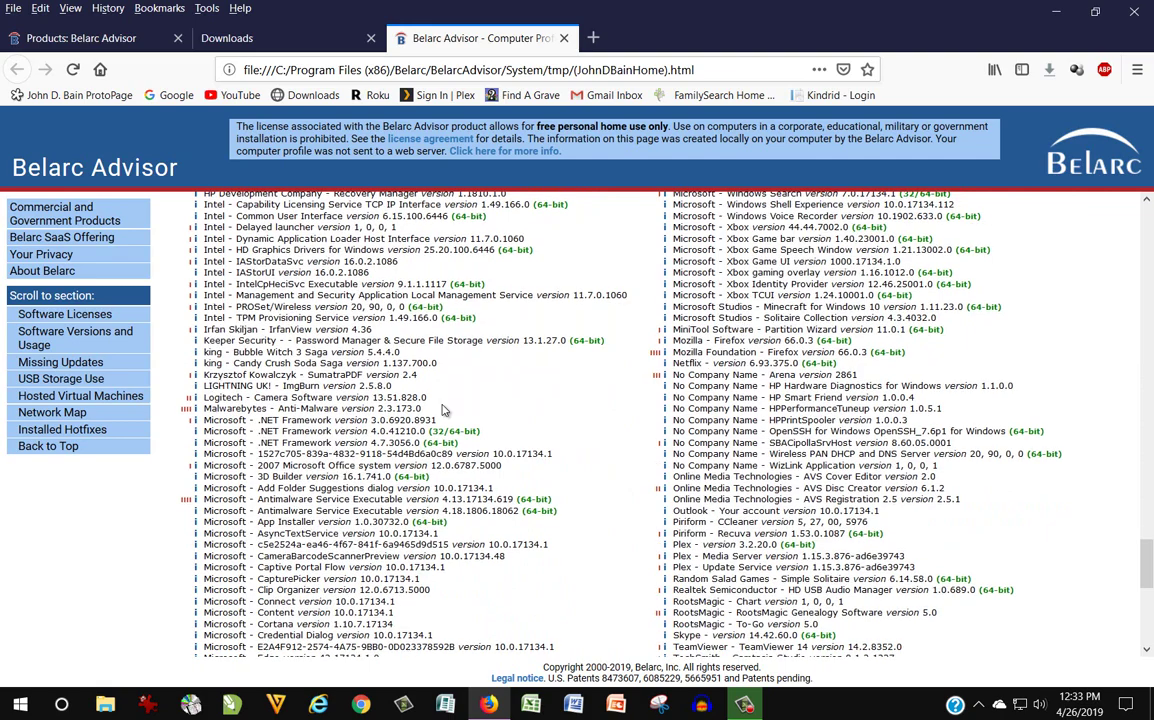
pyautogui.scroll(-3, 445, 409)
pyautogui.scroll(-2, 445, 409)
pyautogui.scroll(-1, 445, 409)
pyautogui.scroll(-3, 445, 409)
pyautogui.scroll(-1, 445, 410)
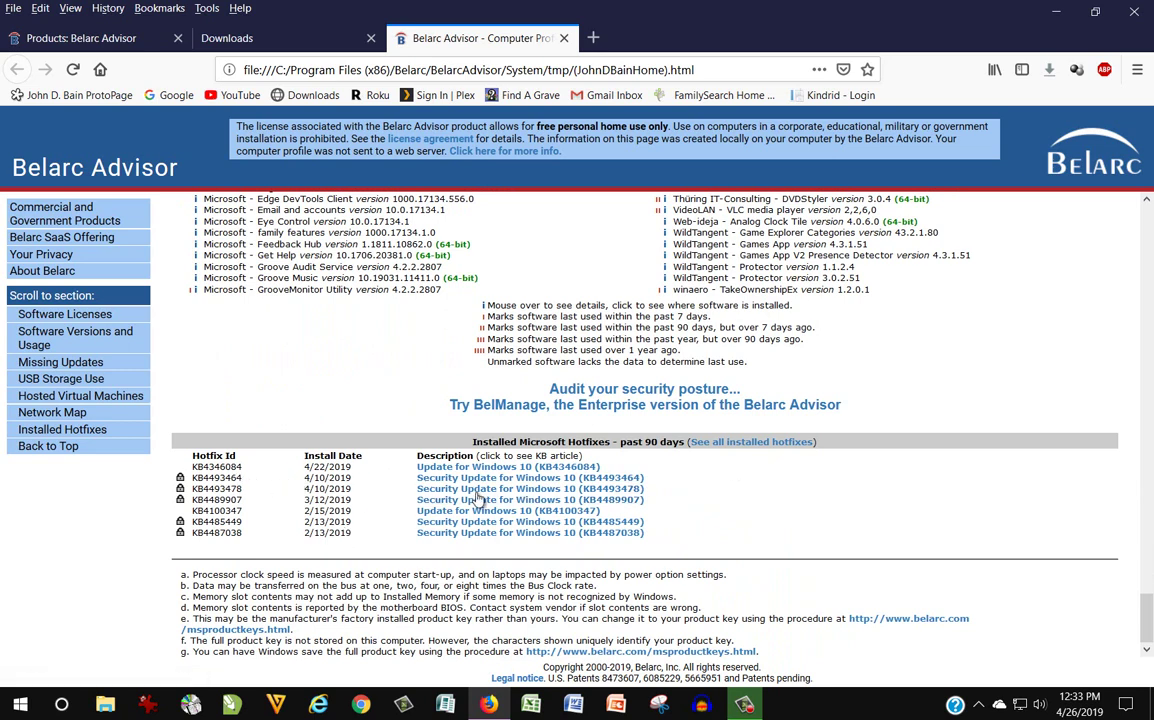
# - Scroll back up to the Computer Profile Summary at the top of the report
pyautogui.scroll(5, 862, 515)
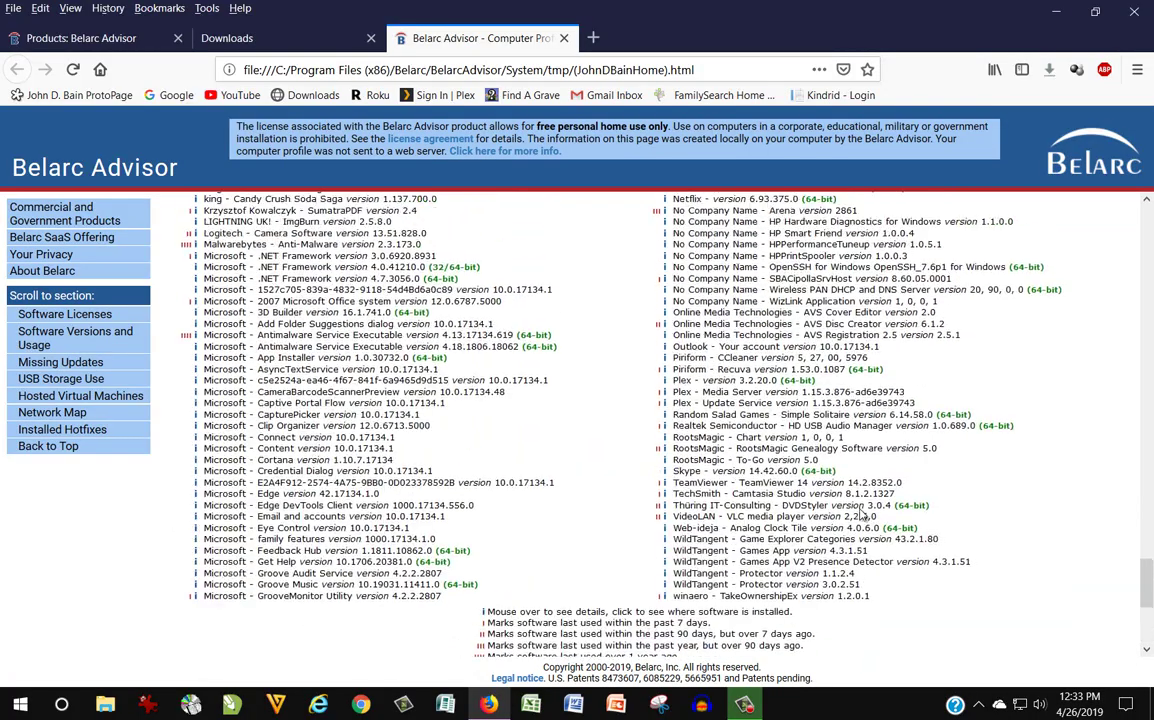
pyautogui.scroll(5, 862, 515)
pyautogui.scroll(5, 862, 515)
pyautogui.scroll(5, 862, 515)
pyautogui.scroll(5, 862, 515)
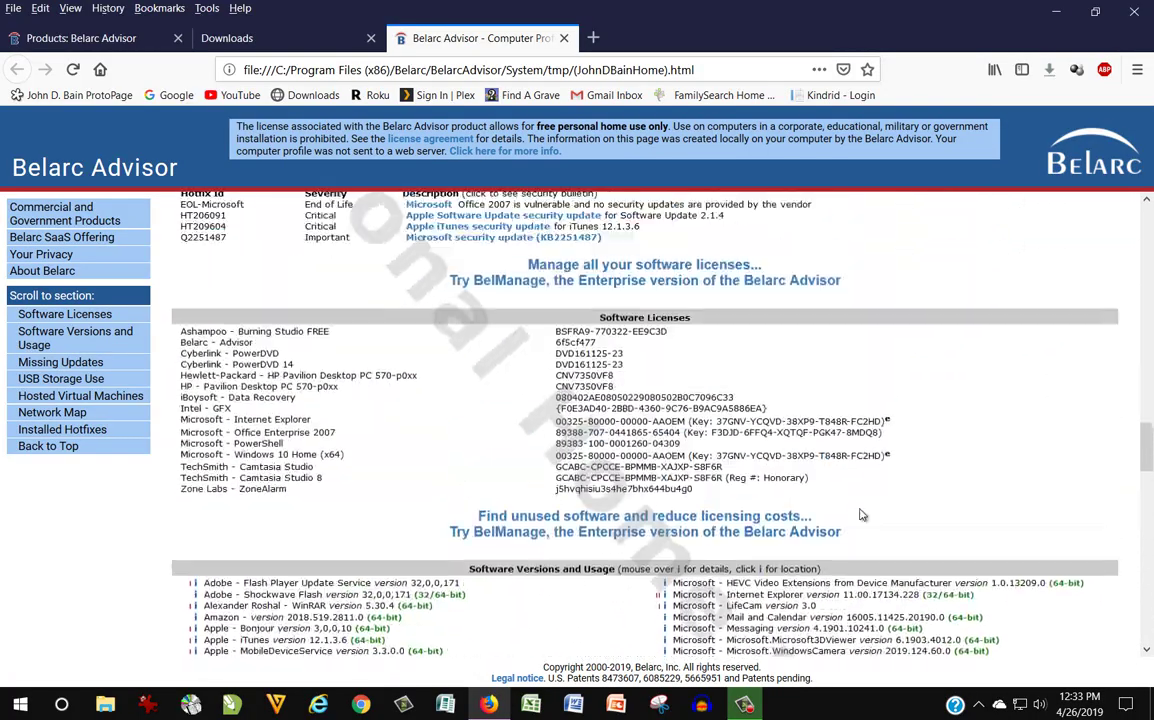
pyautogui.scroll(5, 862, 515)
pyautogui.scroll(5, 862, 515)
pyautogui.scroll(5, 862, 515)
pyautogui.scroll(3, 862, 515)
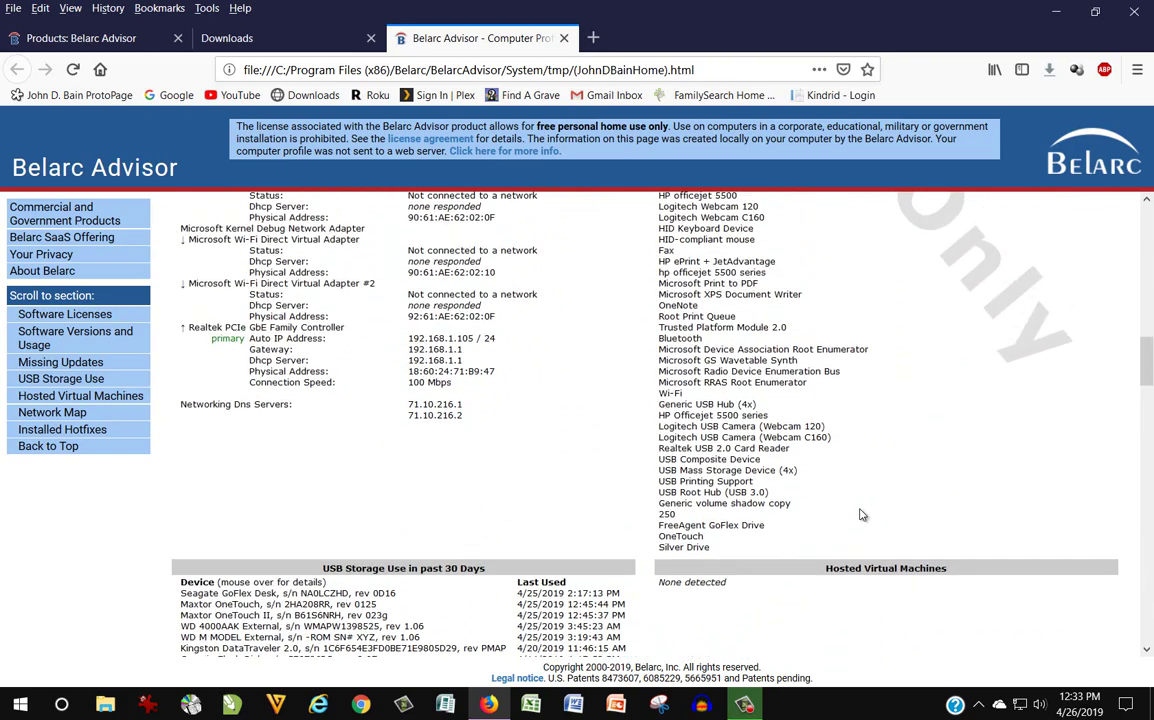
pyautogui.scroll(3, 862, 515)
pyautogui.scroll(3, 862, 515)
pyautogui.scroll(3, 862, 515)
pyautogui.scroll(3, 862, 515)
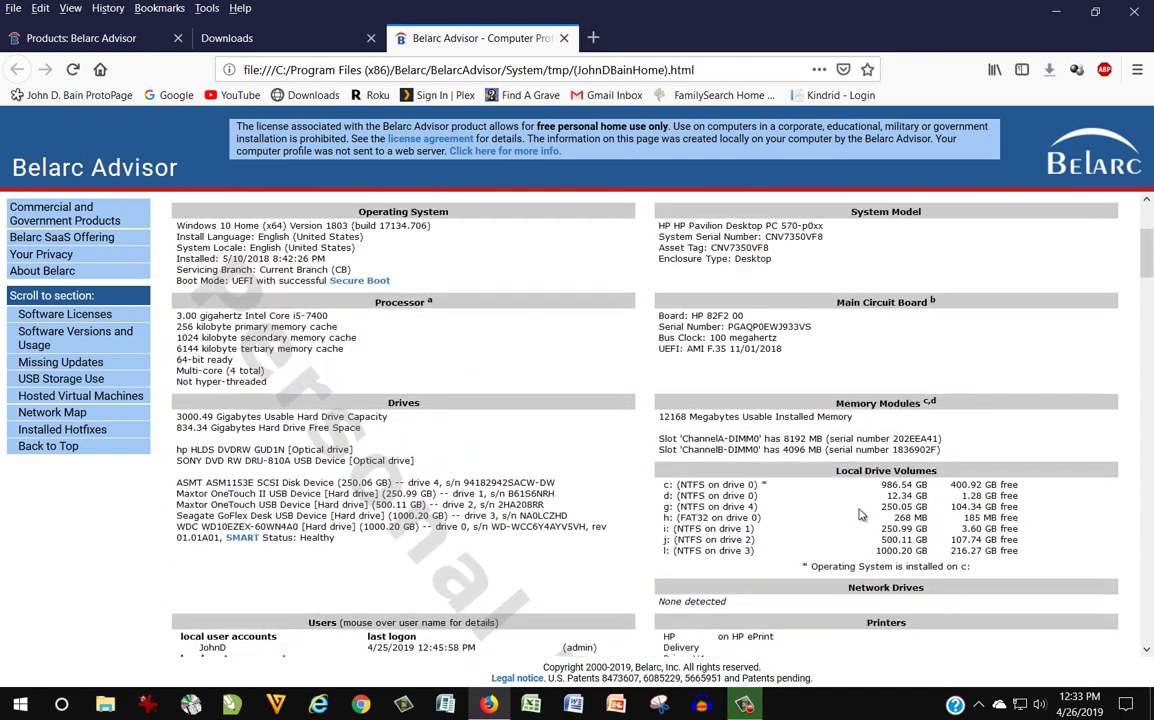
pyautogui.scroll(2, 850, 515)
pyautogui.scroll(3, 846, 514)
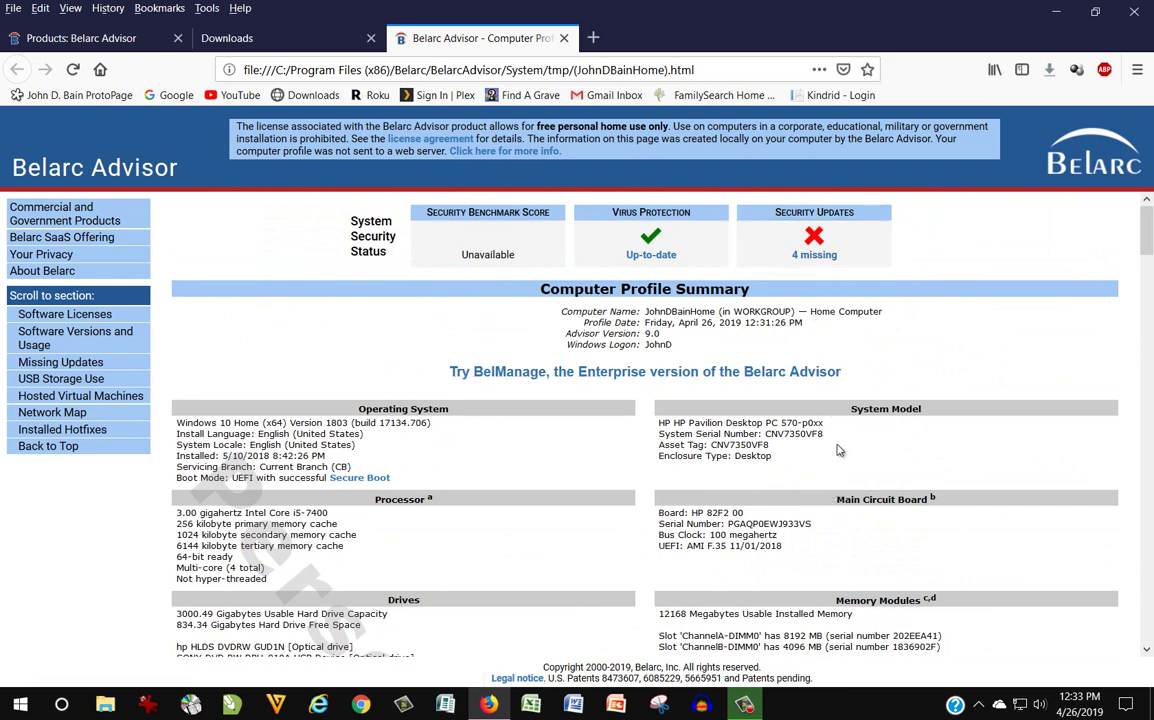
# - Scroll down through Operating System, Drives and Memory Modules to the users and printers sections
pyautogui.scroll(-3, 845, 447)
pyautogui.scroll(-2, 845, 447)
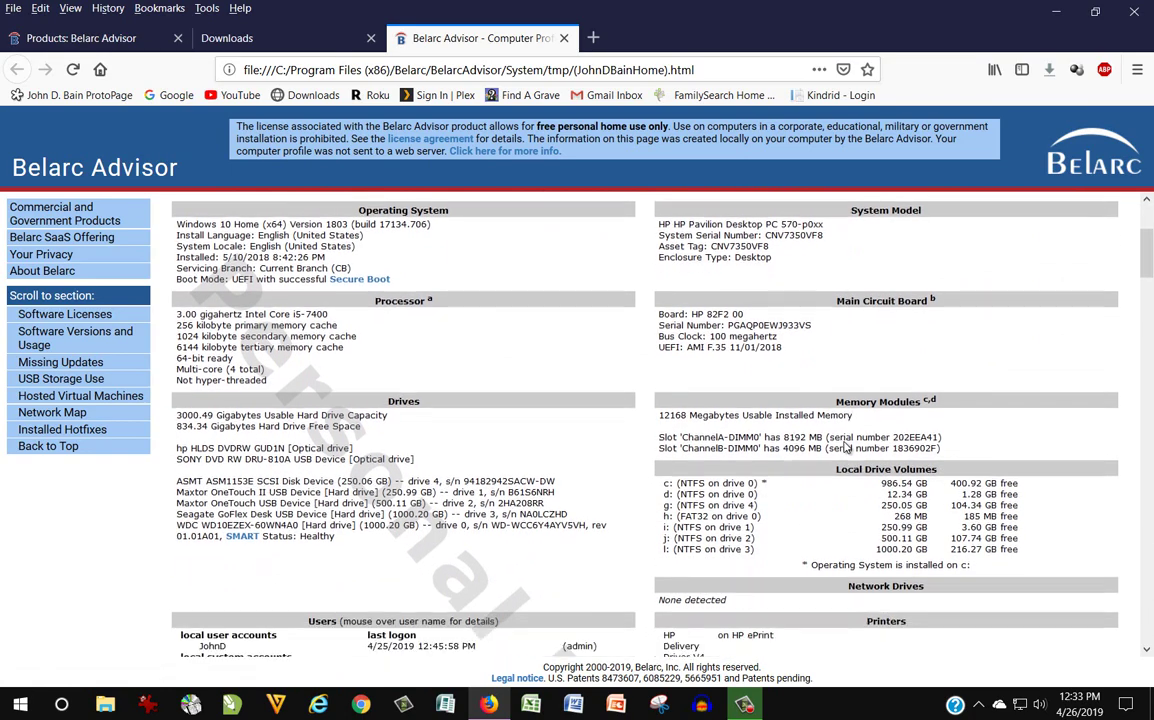
pyautogui.scroll(-1, 845, 447)
pyautogui.scroll(-1, 845, 445)
pyautogui.scroll(5, 845, 445)
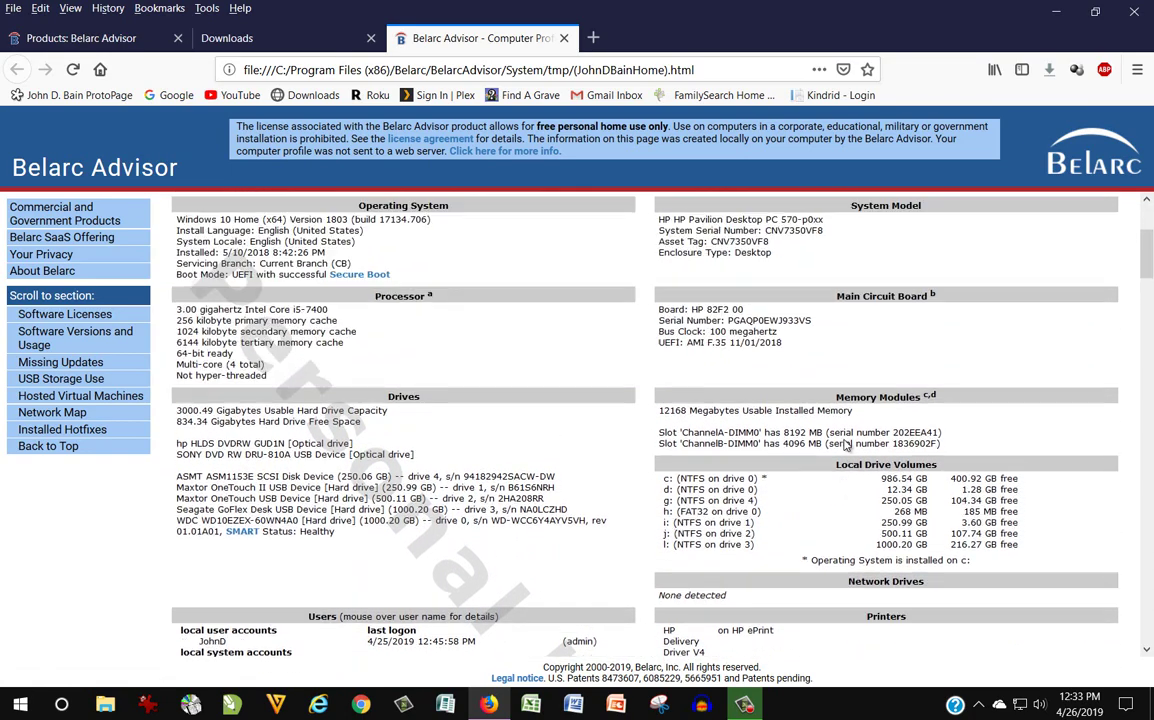
pyautogui.scroll(2, 845, 445)
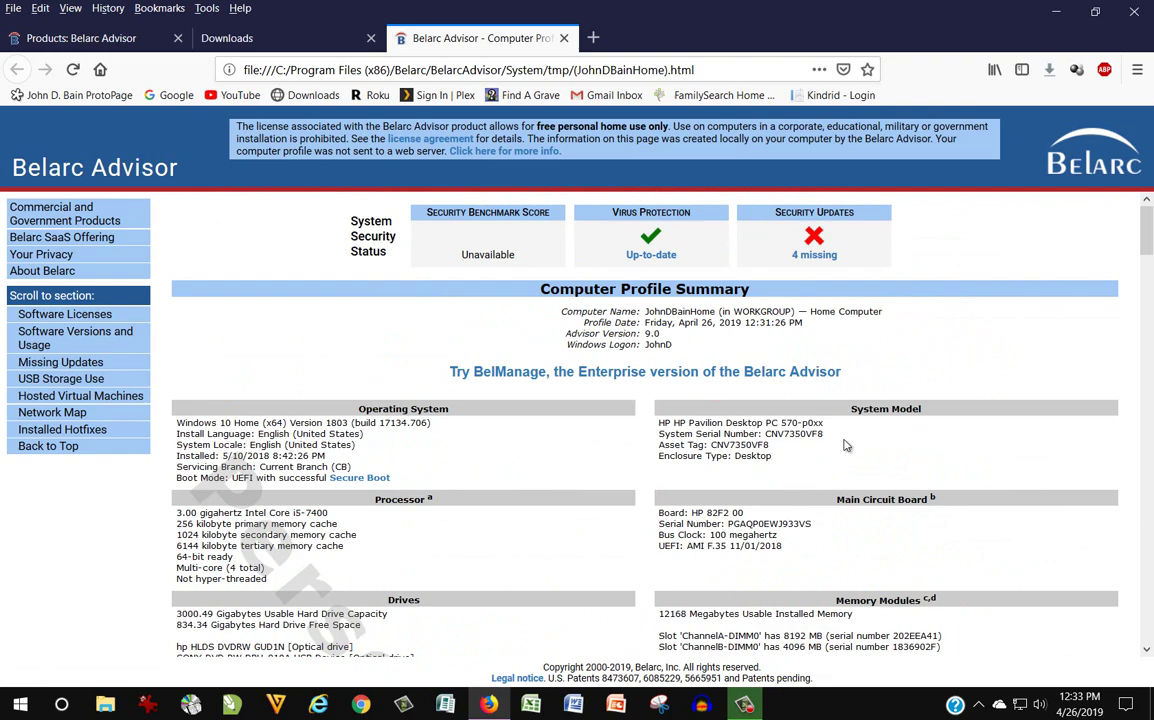
pyautogui.scroll(-3, 845, 445)
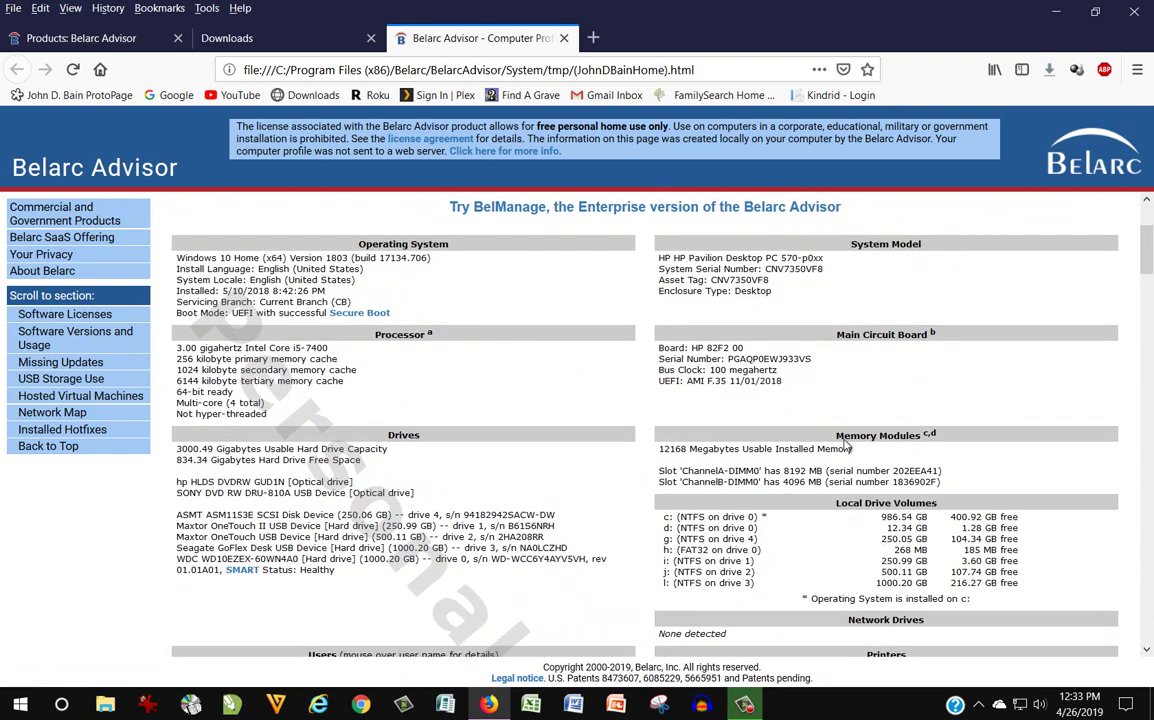
pyautogui.scroll(-3, 845, 445)
pyautogui.scroll(-3, 845, 447)
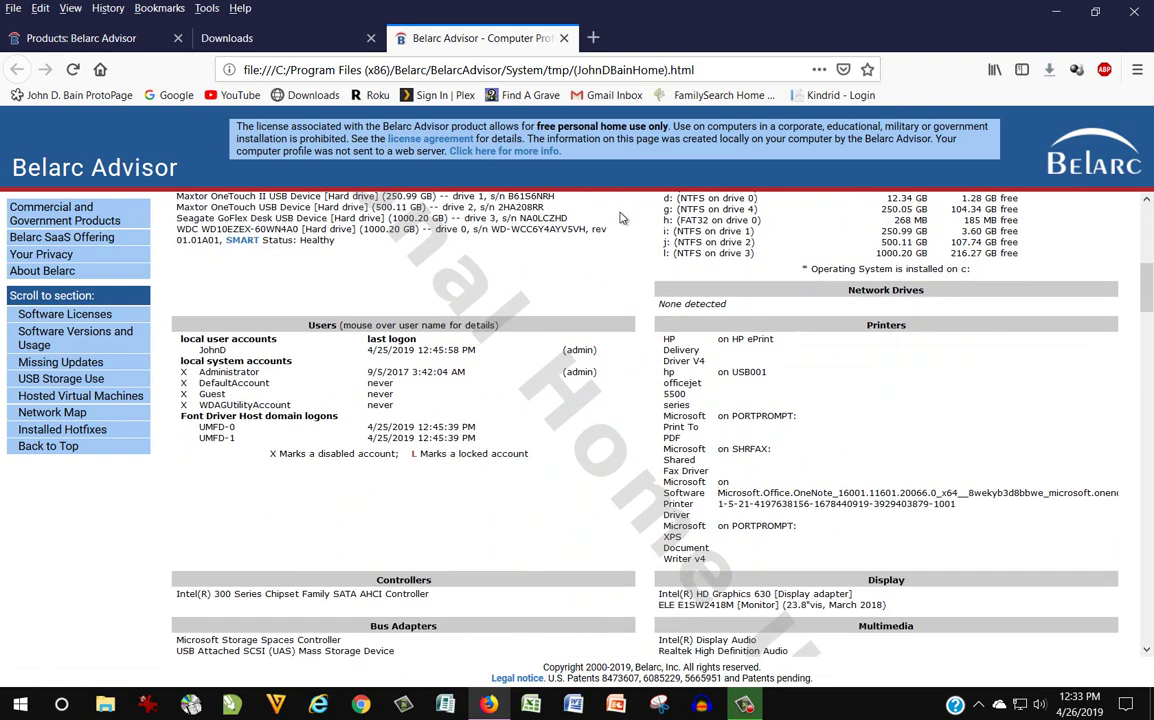
# - Close the Belarc report and Downloads tabs, then close the Firefox window
pyautogui.click(565, 39)
pyautogui.click(371, 39)
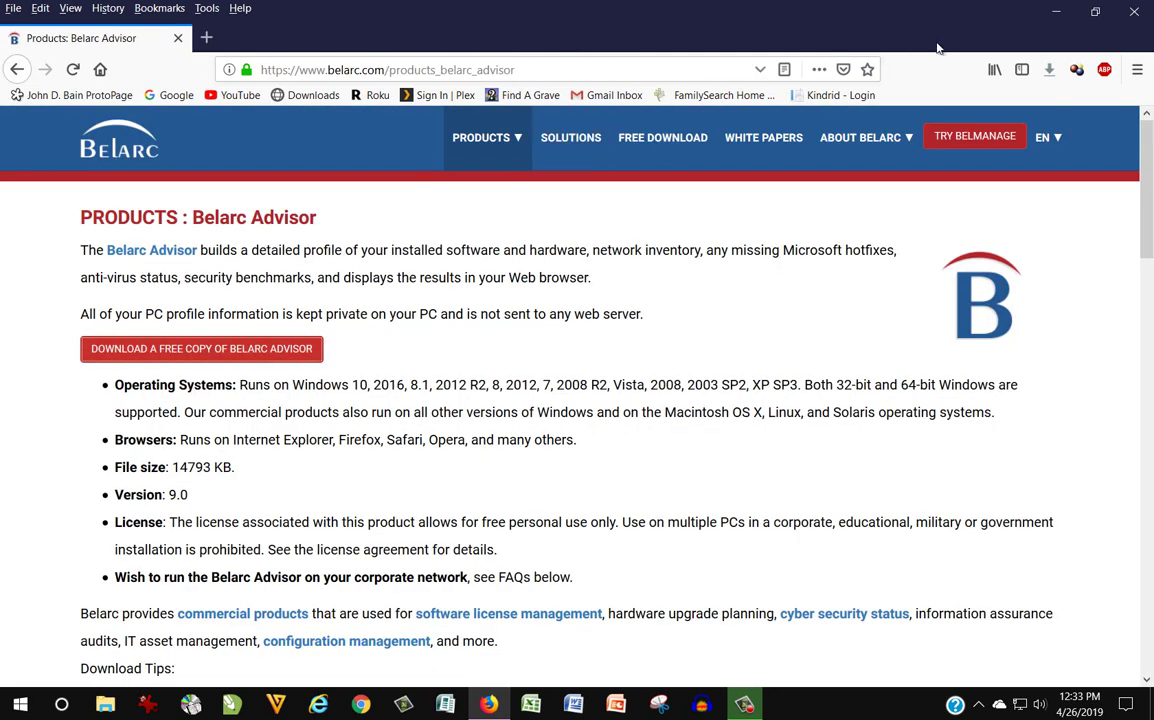
pyautogui.click(1056, 11)
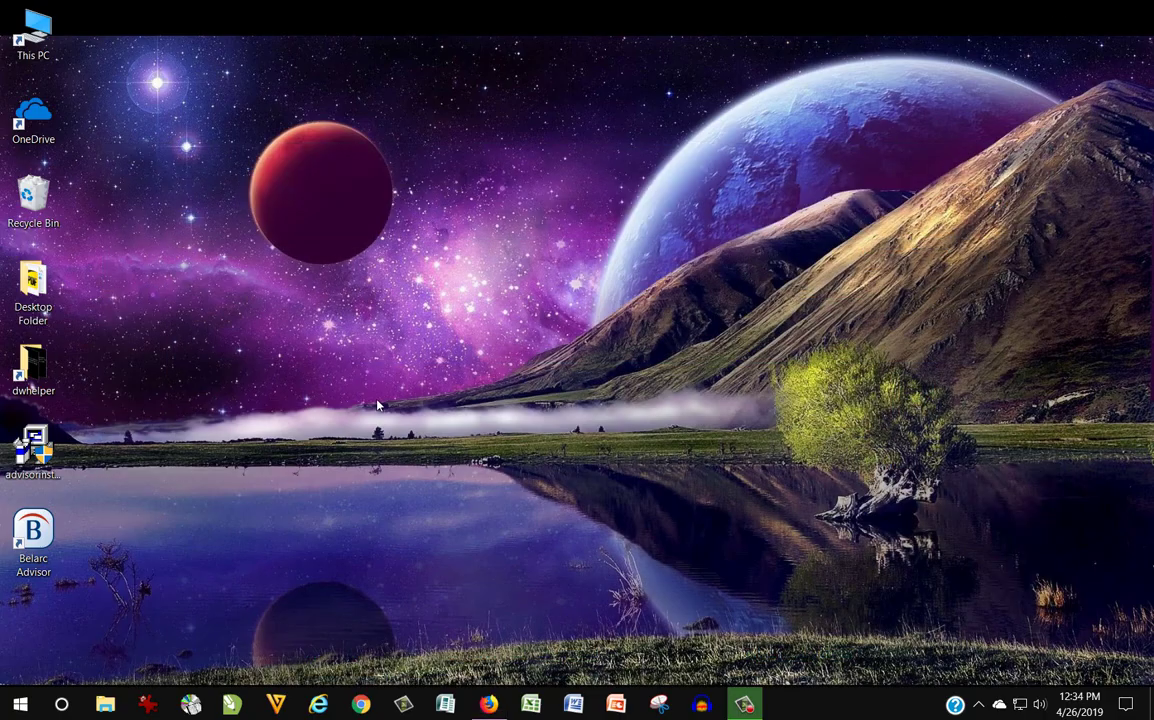